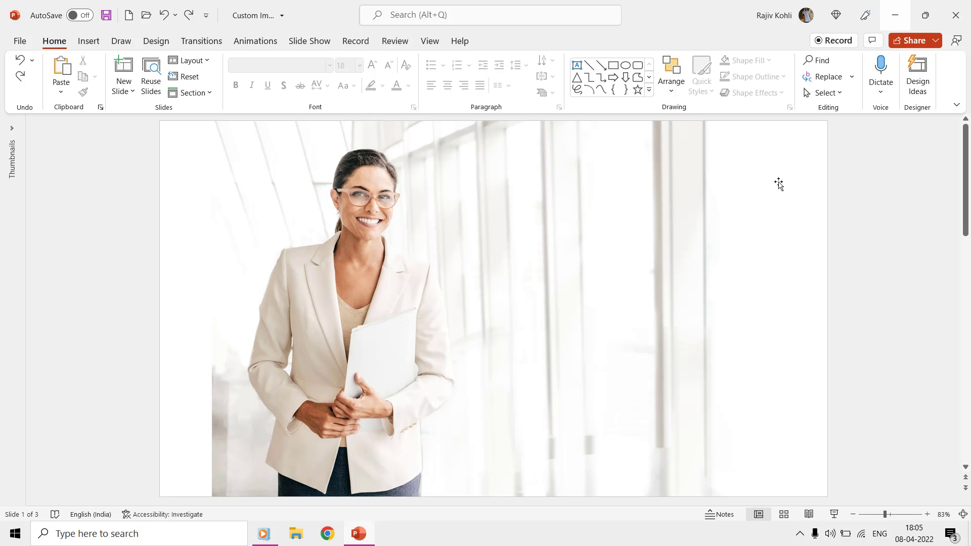
left_click(471, 188)
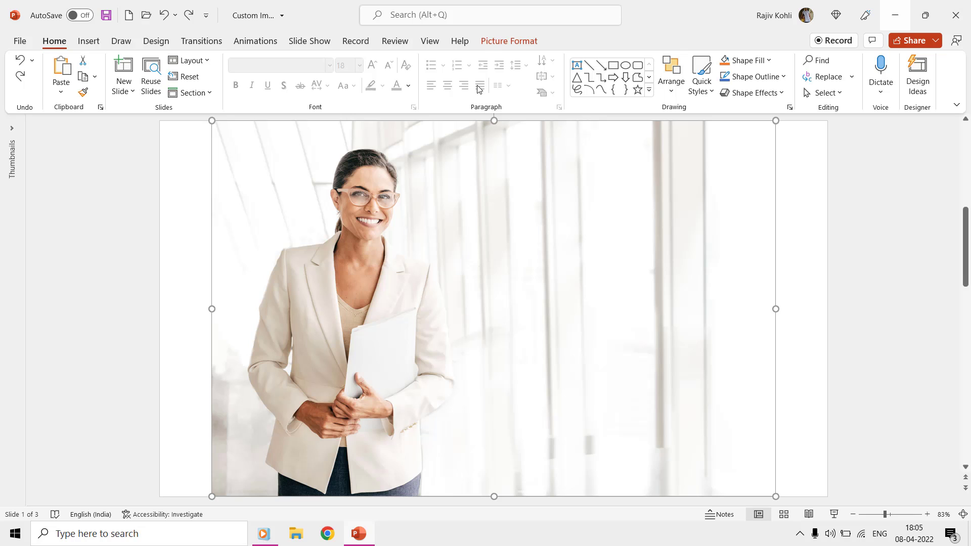
left_click(503, 42)
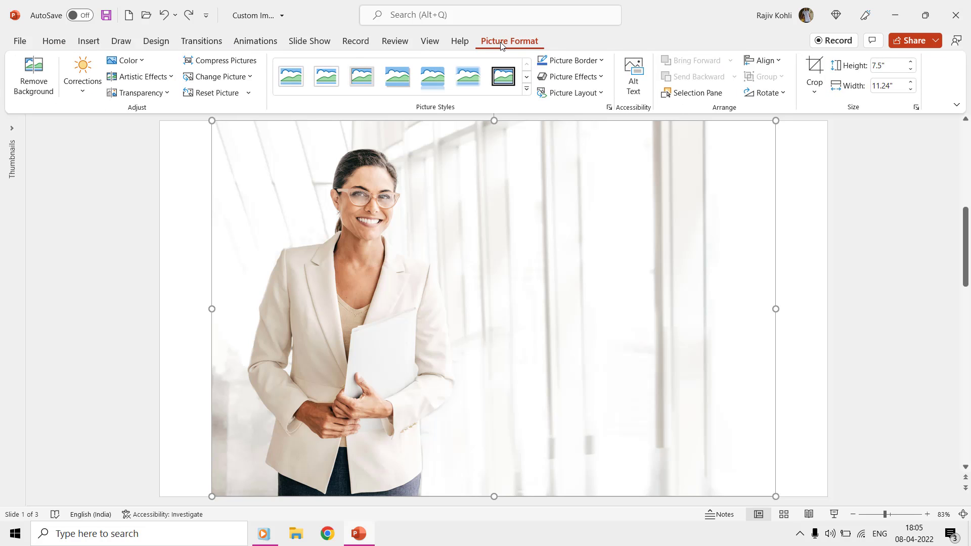
left_click(815, 91)
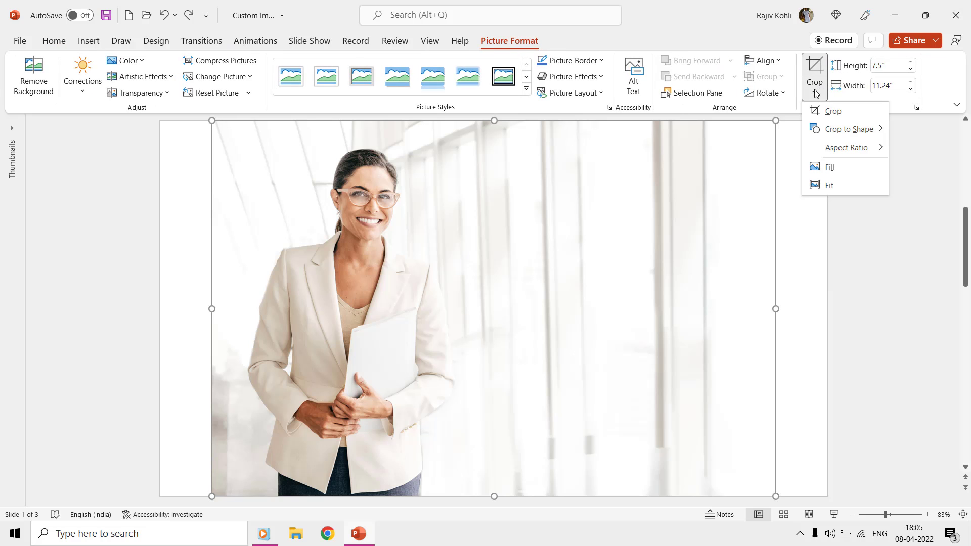
left_click(820, 110)
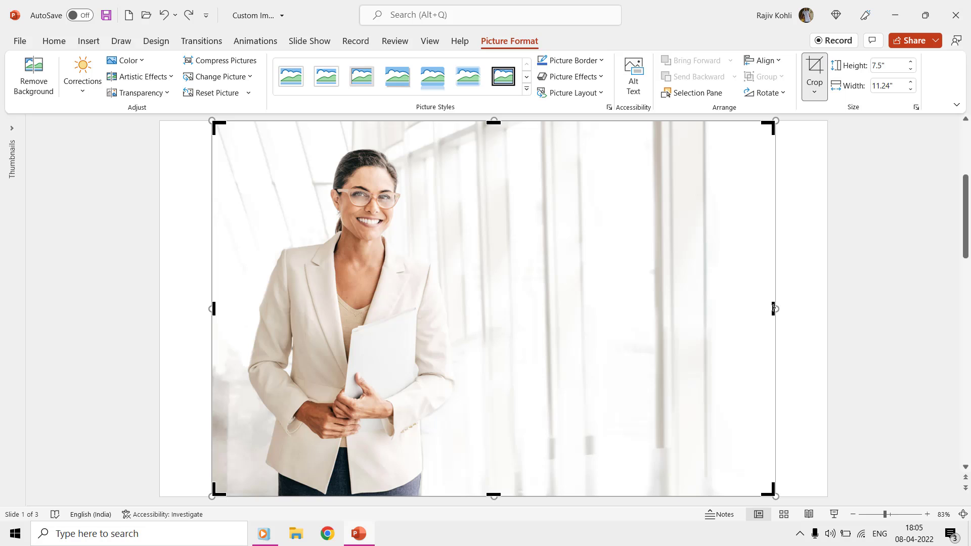
left_click_drag(773, 309, 485, 306)
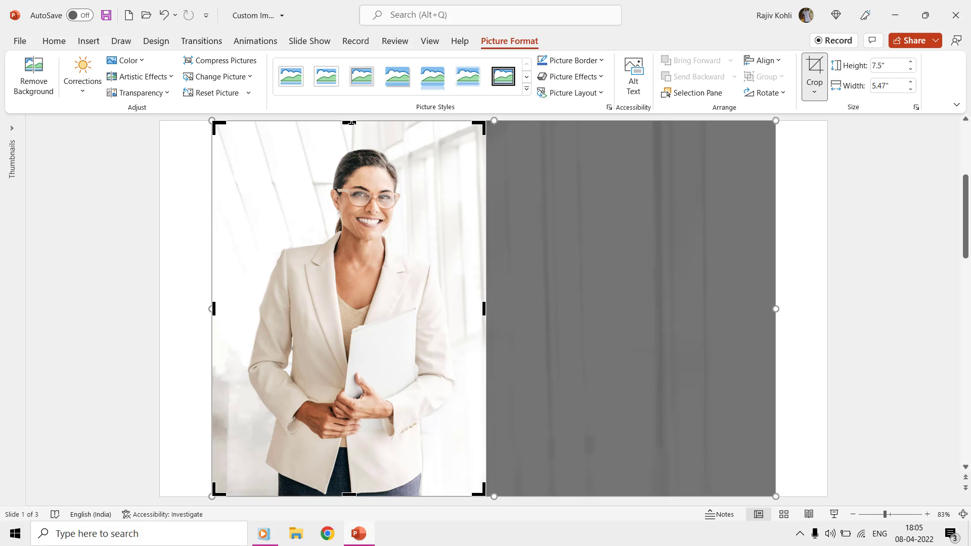
left_click_drag(351, 121, 350, 142)
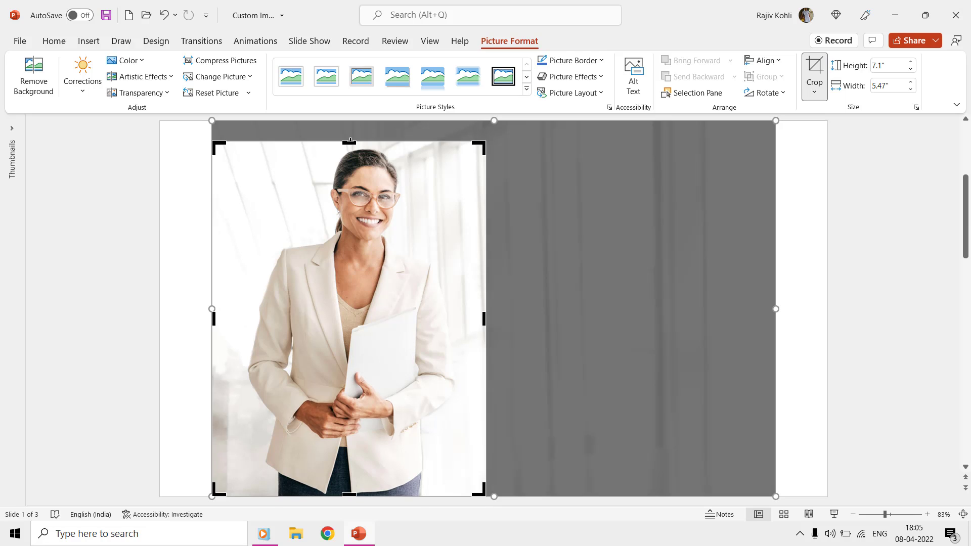
left_click(169, 161)
left_click(163, 15)
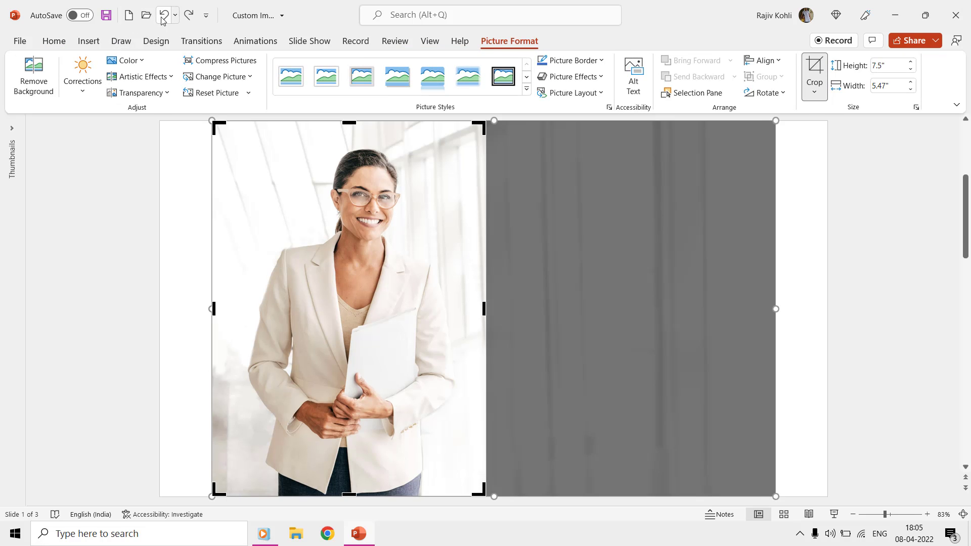
left_click(163, 16)
left_click(150, 135)
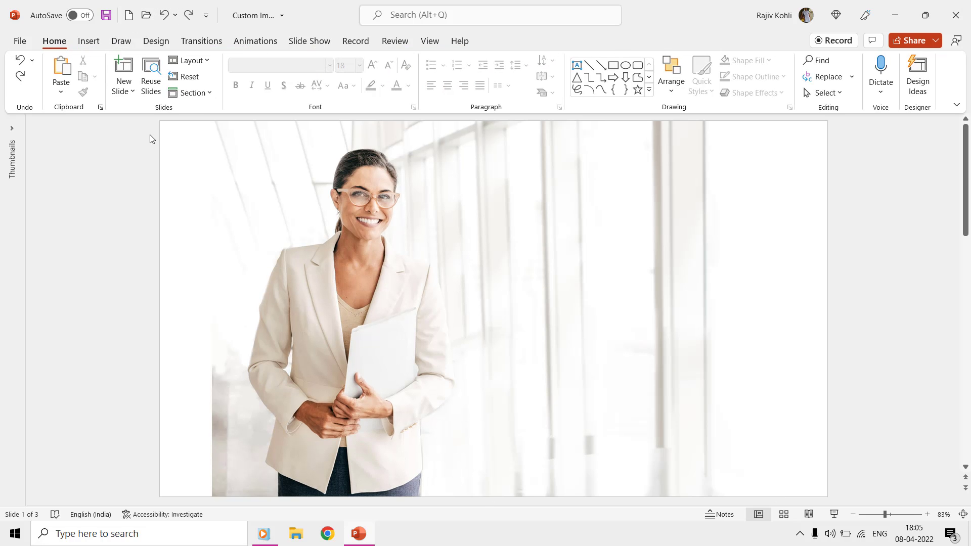
double_click(240, 185)
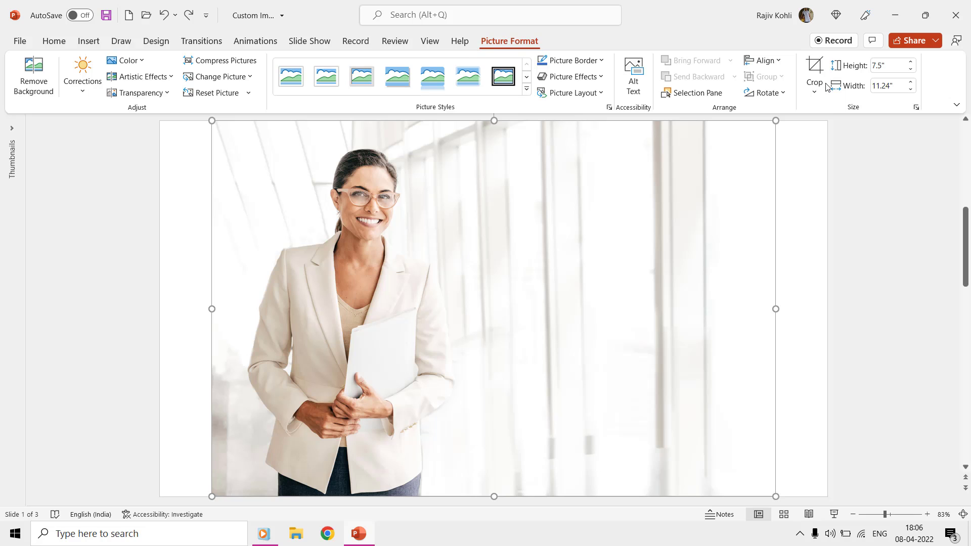
left_click(815, 90)
mouse_move(839, 129)
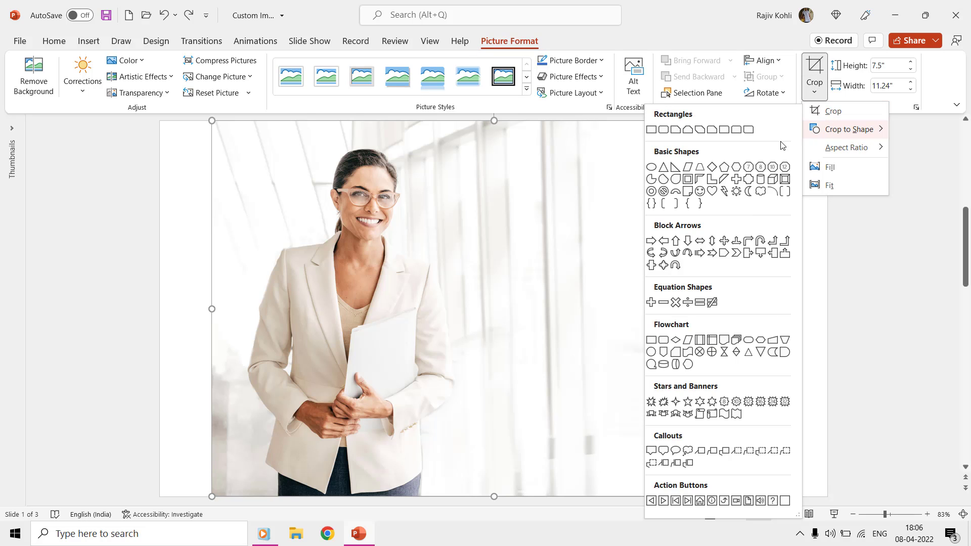
left_click(735, 167)
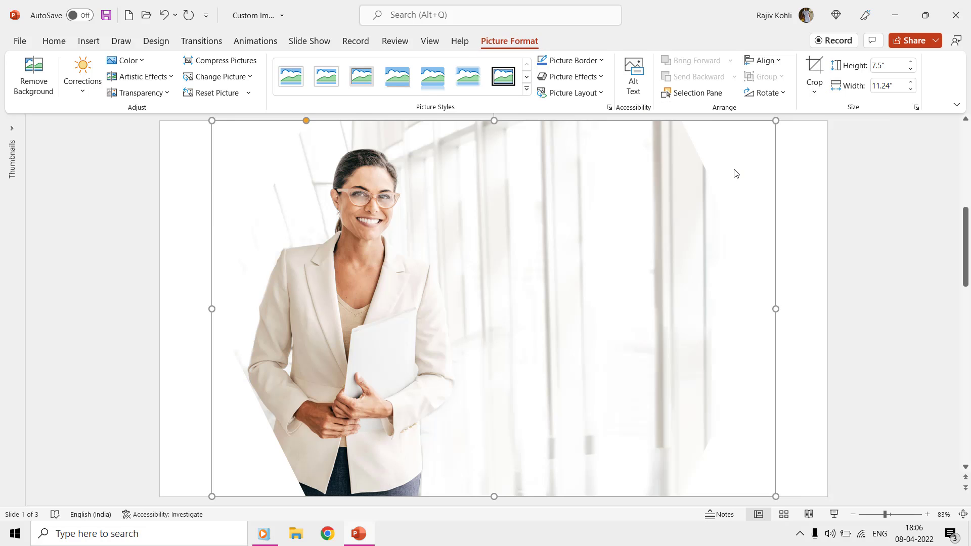
key("Escape")
key("ctrl+z")
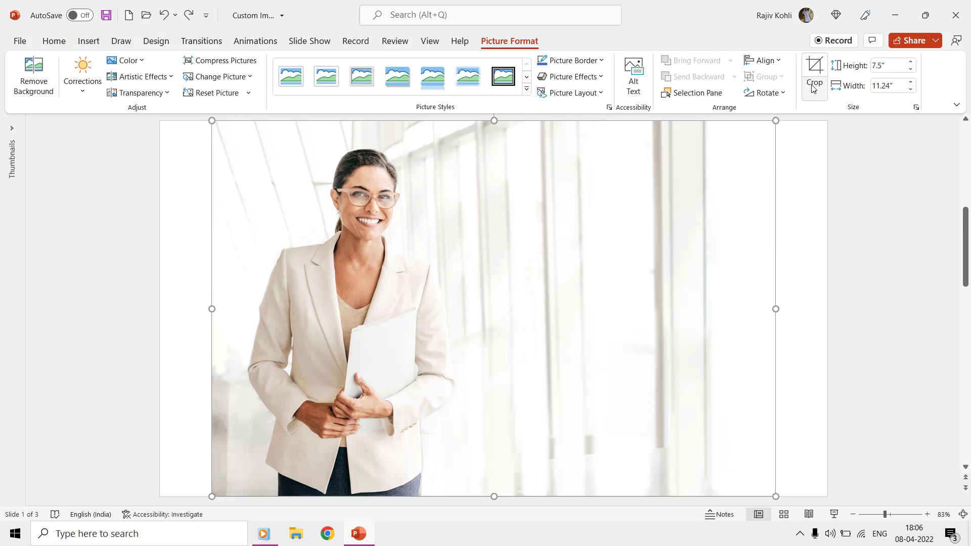
left_click(814, 86)
mouse_move(826, 132)
left_click(711, 167)
left_click(815, 87)
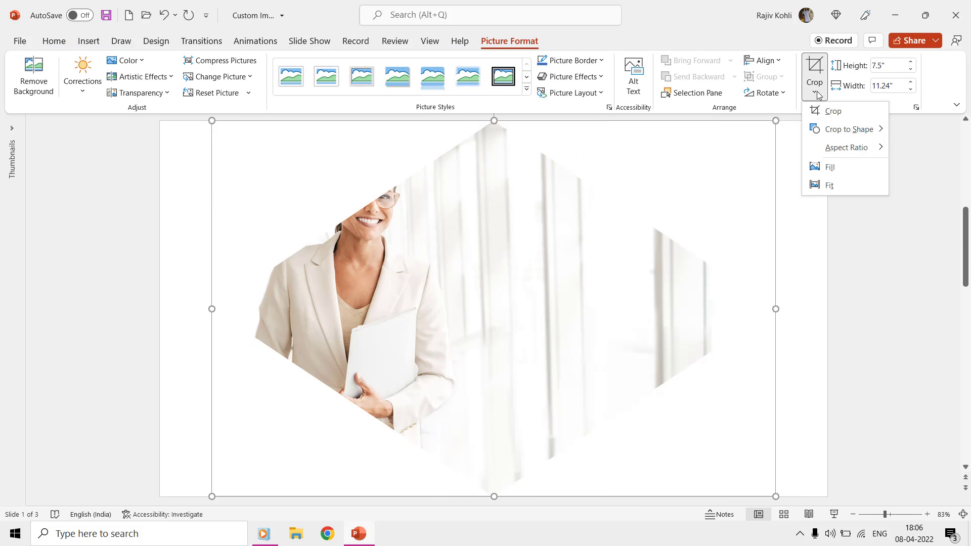
left_click(830, 184)
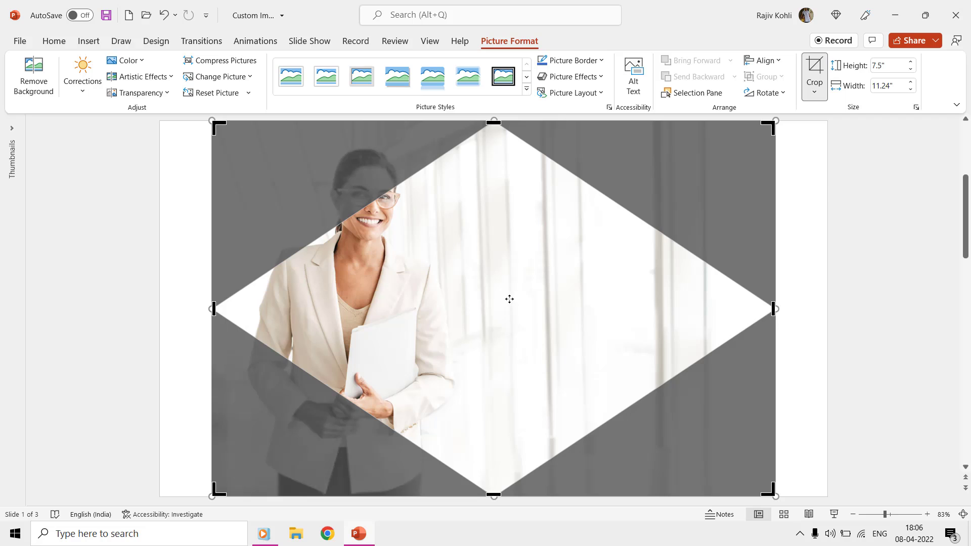
left_click(814, 90)
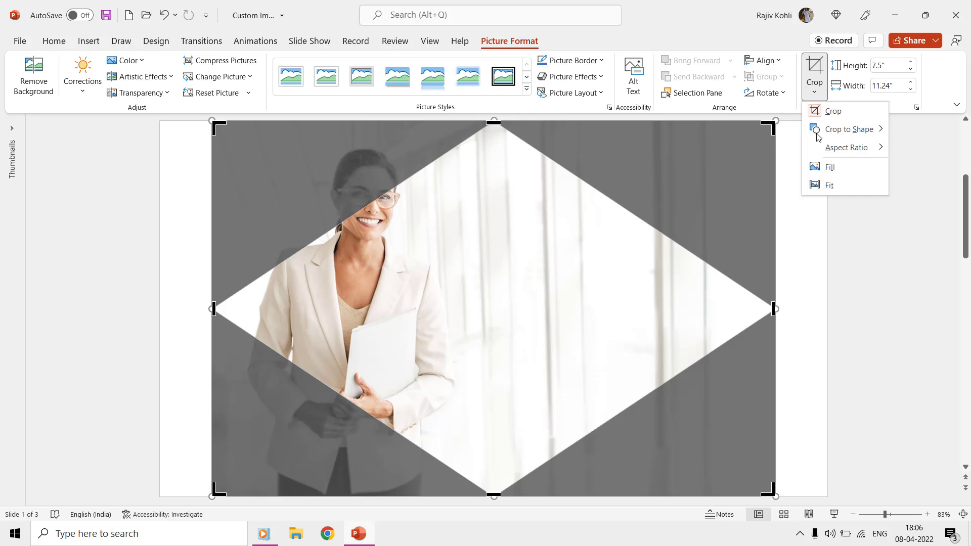
left_click(820, 173)
left_click_drag(451, 233, 559, 255)
left_click(153, 173)
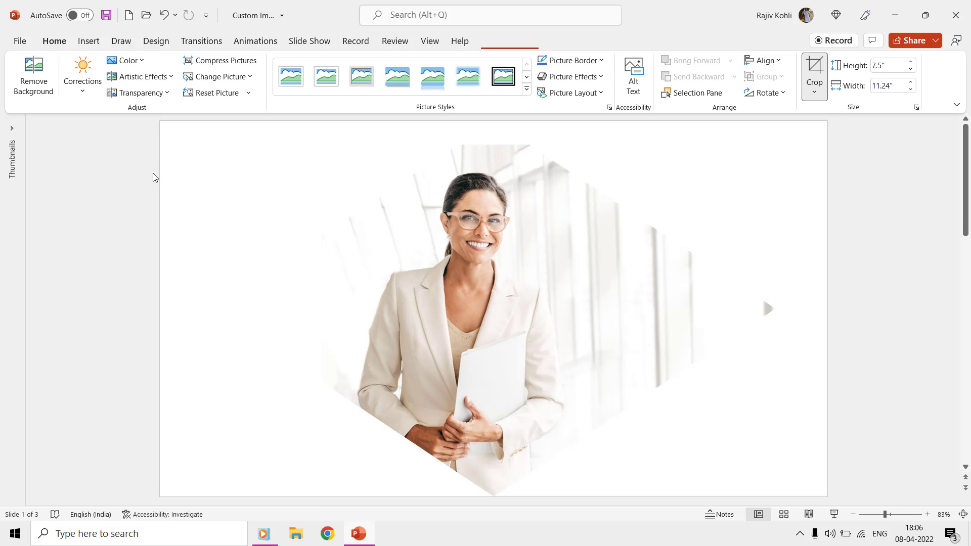
left_click(163, 15)
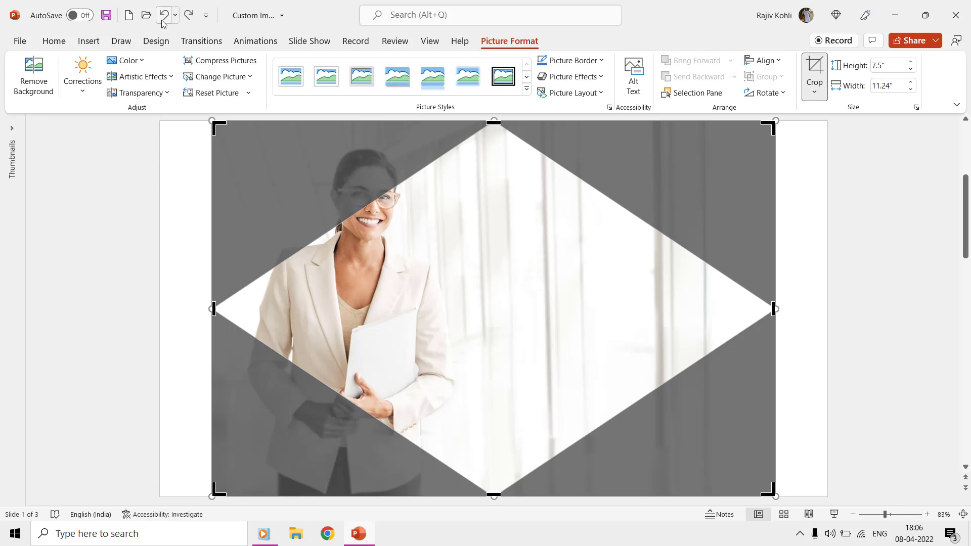
left_click(163, 15)
left_click(163, 15)
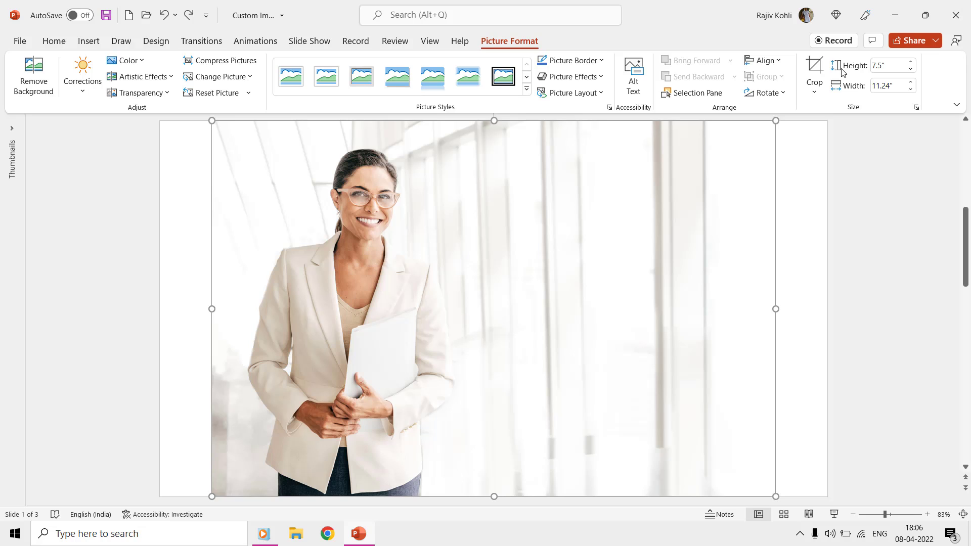
left_click(814, 88)
mouse_move(843, 158)
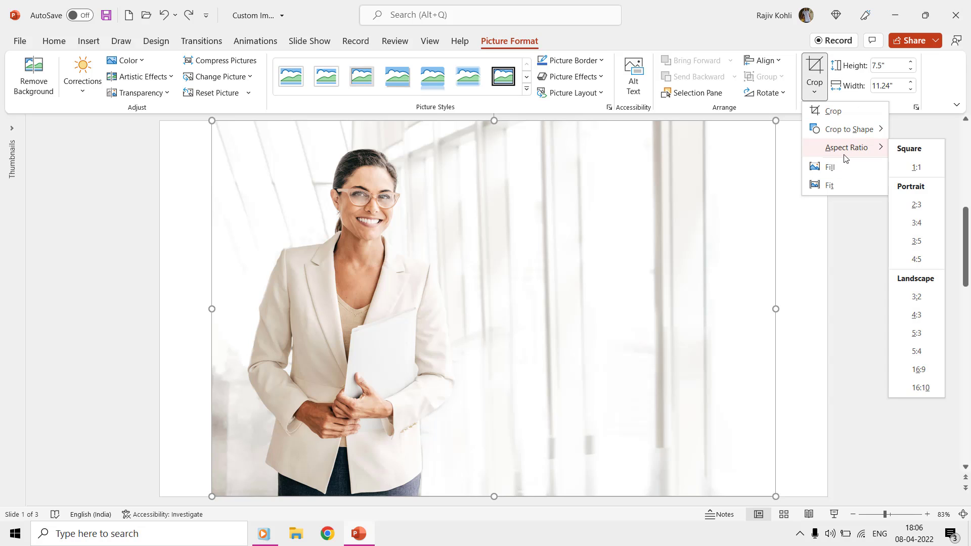
left_click(916, 259)
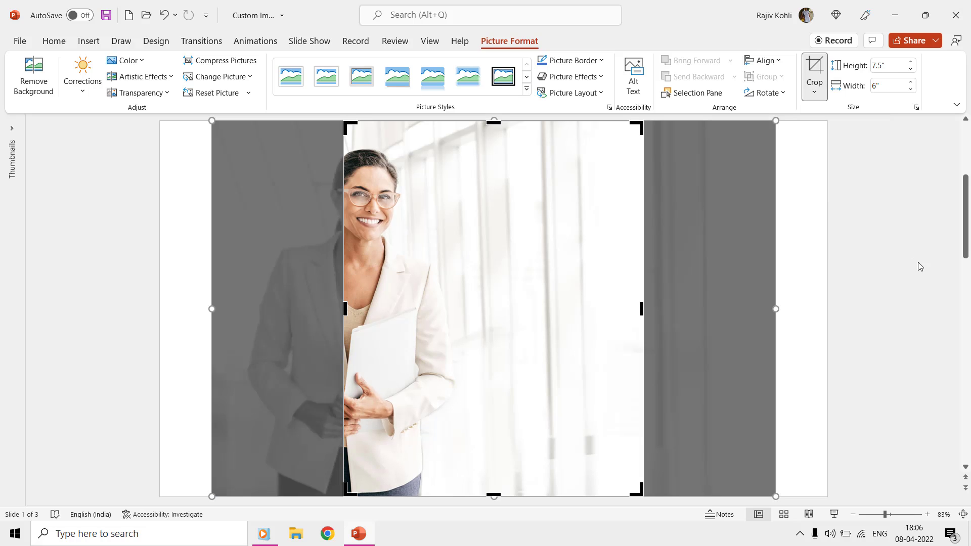
left_click_drag(524, 261, 615, 263)
left_click(230, 217)
left_click(164, 15)
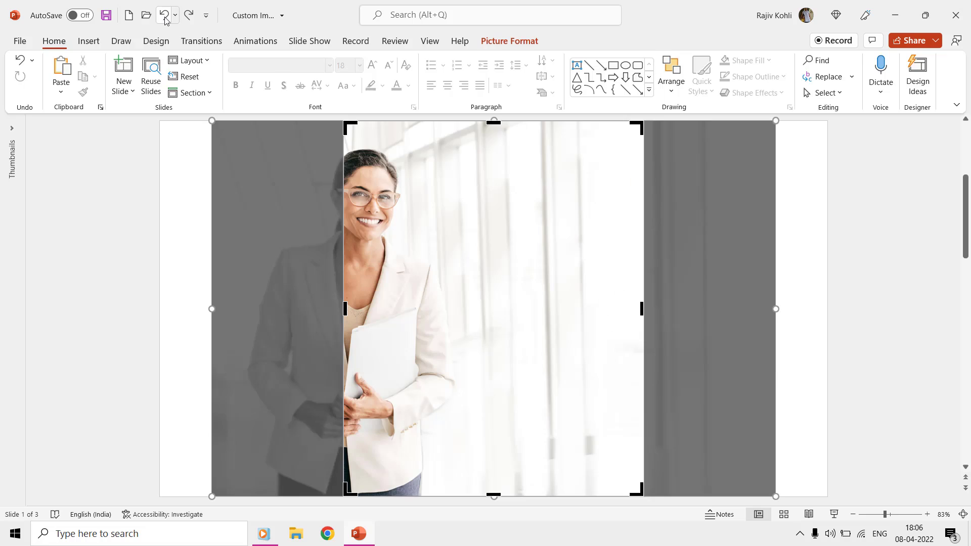
left_click(164, 15)
left_click(158, 157)
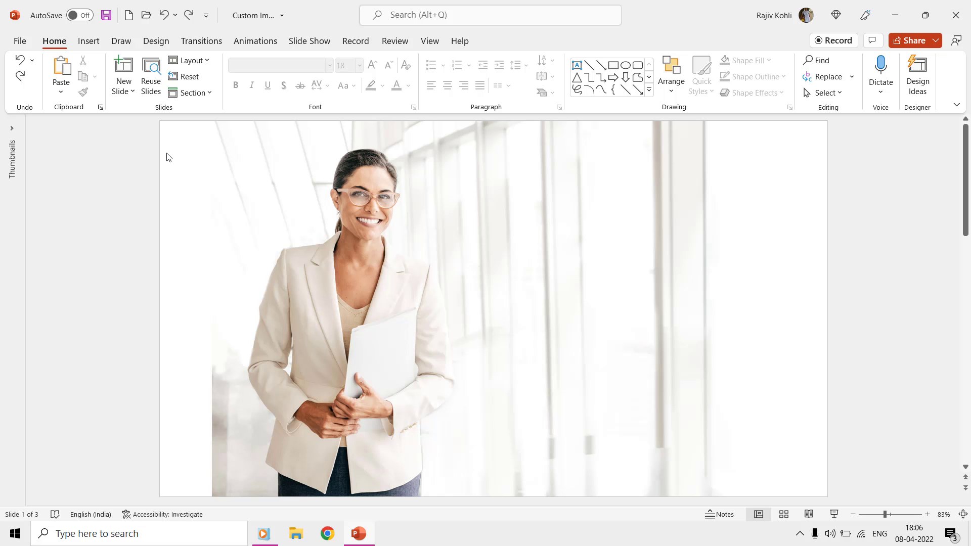
Draw a blue freeform shape tracing the businesswoman's silhouette over her photo
left_click(88, 45)
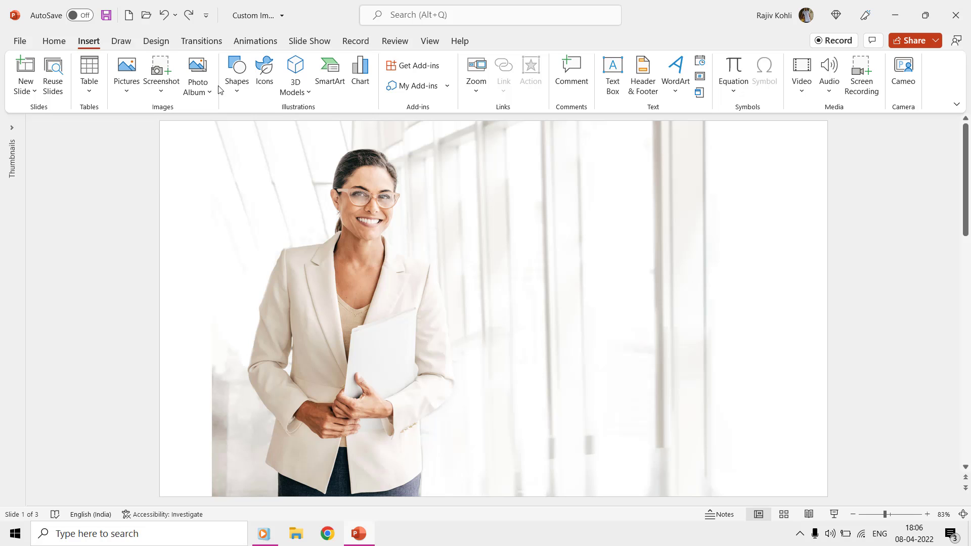
left_click(238, 82)
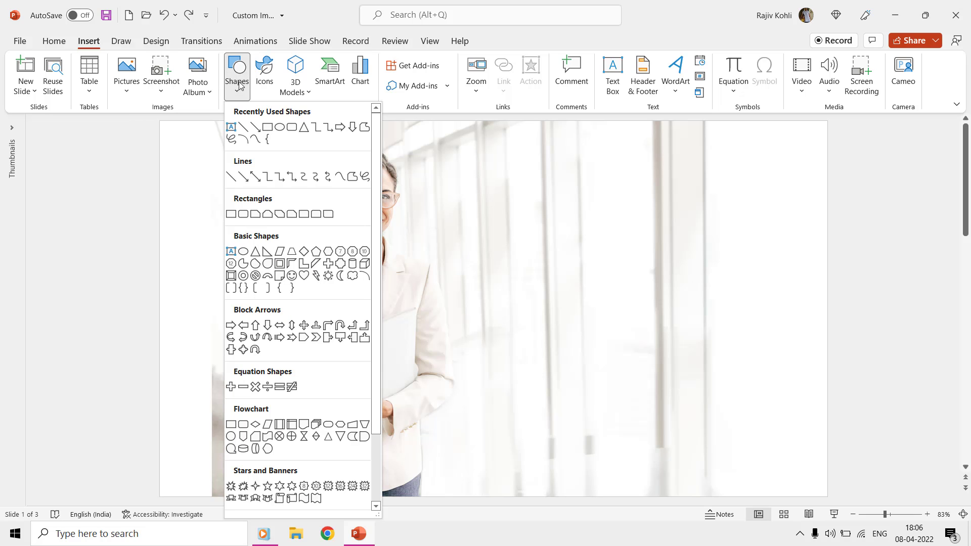
left_click(365, 132)
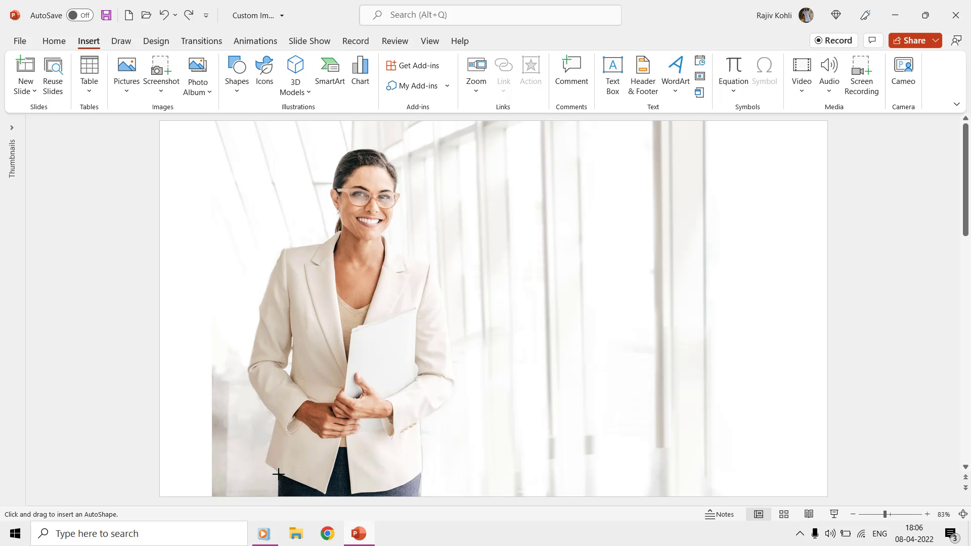
mouse_move(264, 462)
left_mouse_down()
mouse_move(276, 417)
mouse_move(249, 380)
mouse_move(293, 169)
mouse_move(301, 184)
mouse_move(299, 165)
mouse_move(284, 212)
mouse_move(290, 247)
mouse_move(337, 232)
mouse_move(332, 188)
mouse_move(382, 152)
mouse_move(397, 191)
mouse_move(384, 231)
mouse_move(438, 278)
mouse_move(453, 390)
mouse_move(418, 425)
mouse_move(420, 470)
mouse_move(343, 510)
mouse_move(278, 497)
left_mouse_up()
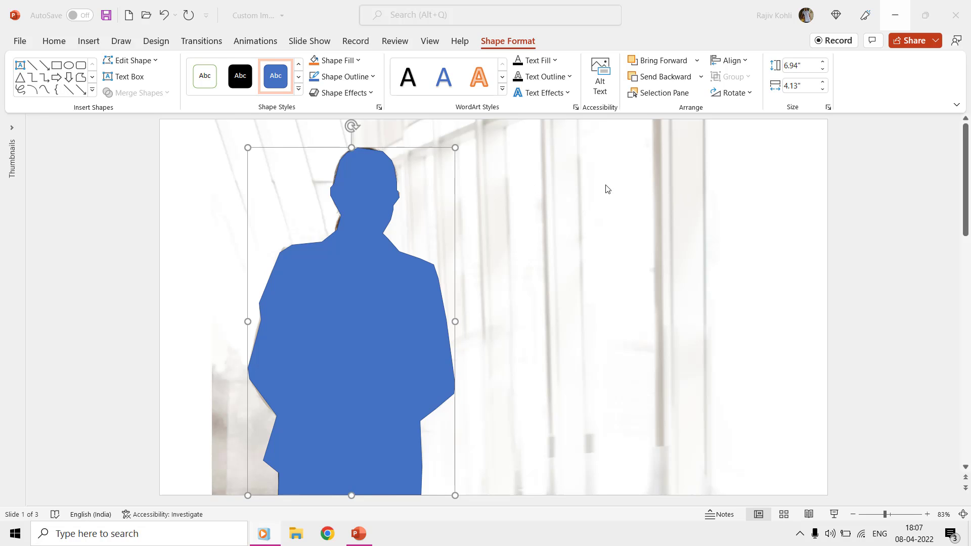
Move the businesswoman photo right, beside the silhouette, and copy it
left_click(560, 160)
left_click_drag(531, 204, 738, 204)
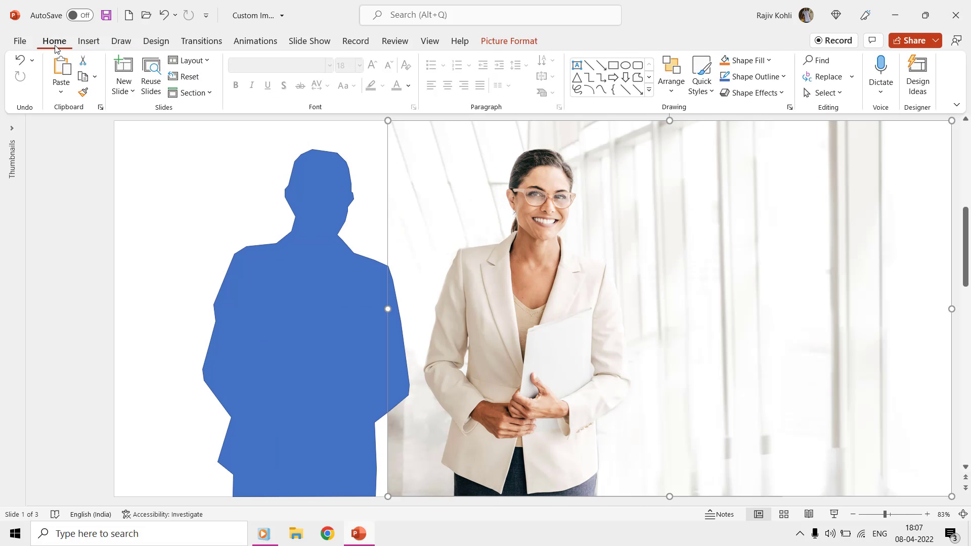
left_click(83, 77)
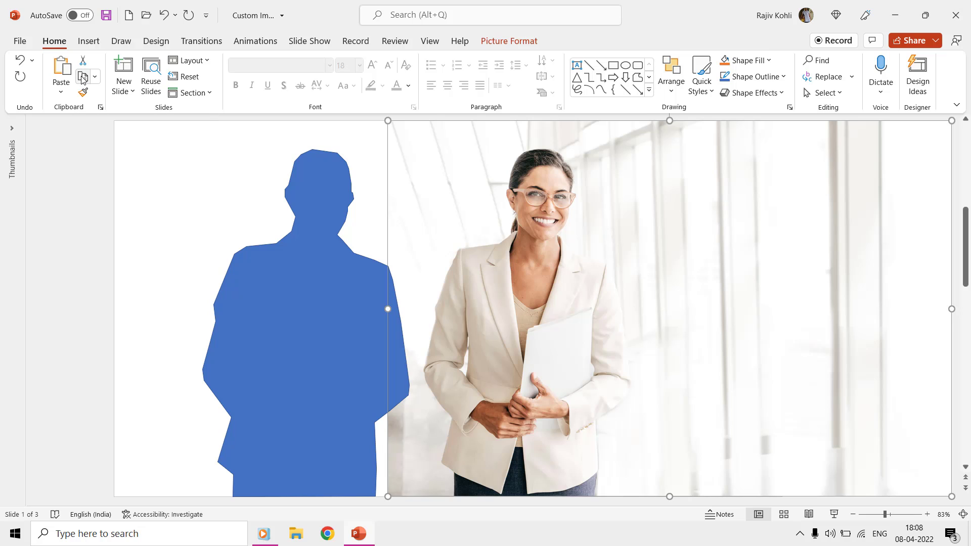
Fill the silhouette shape with the copied photo using a clipboard picture fill
left_click(318, 212)
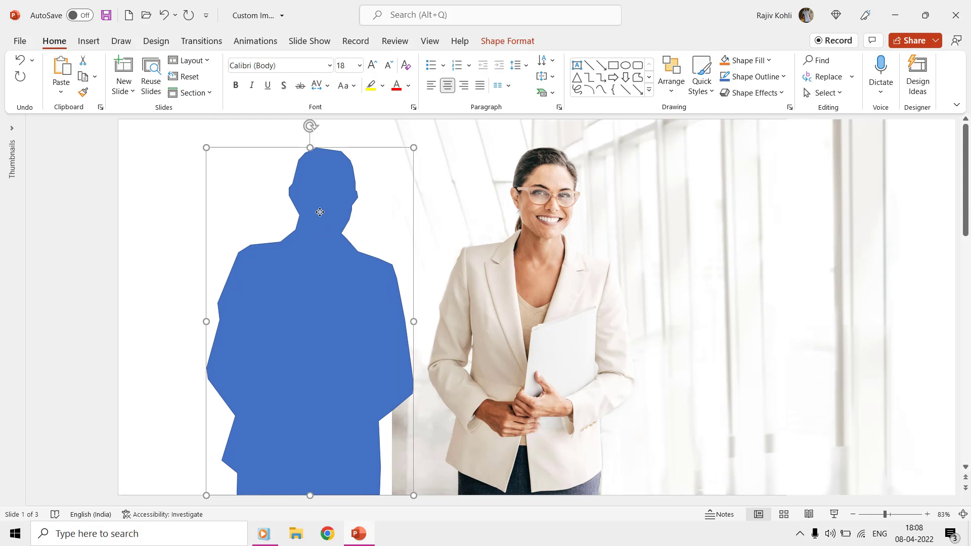
right_click(320, 212)
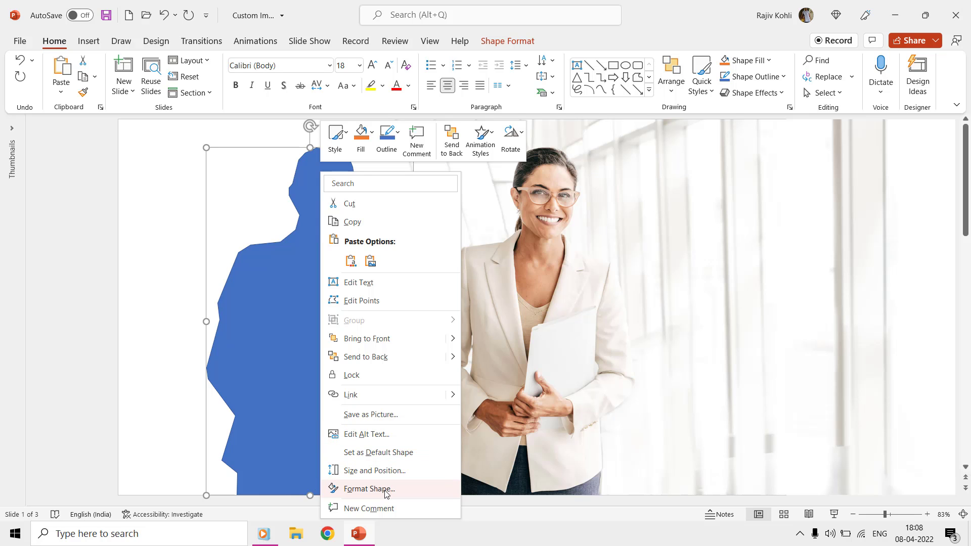
left_click(385, 490)
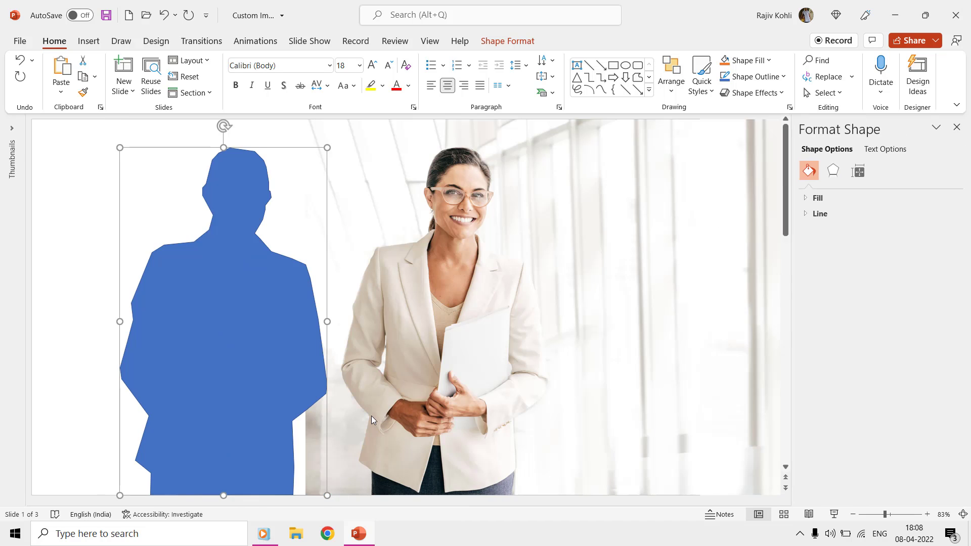
left_click(810, 199)
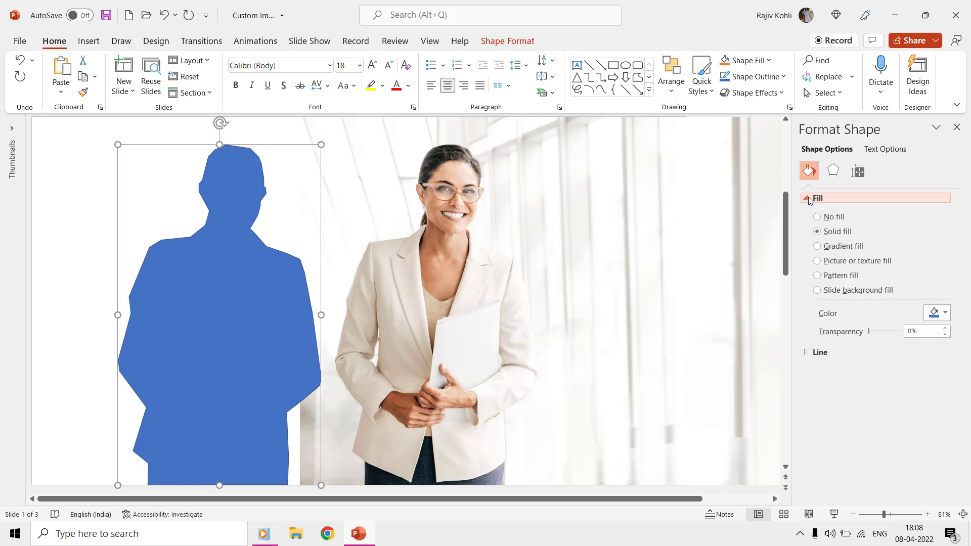
left_click(817, 261)
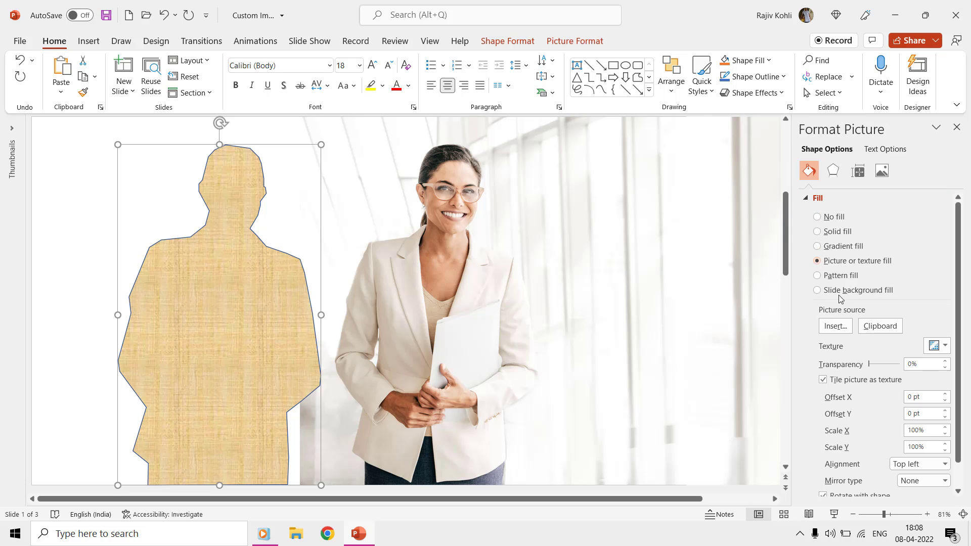
left_click(879, 329)
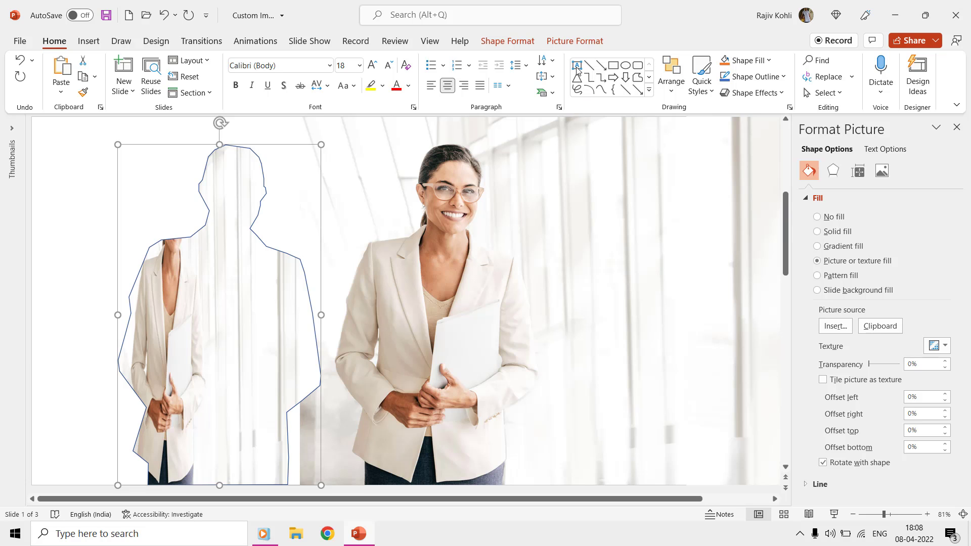
Use Crop > Fill and slide the photo so the woman sits inside the silhouette
left_click(575, 41)
left_click(814, 89)
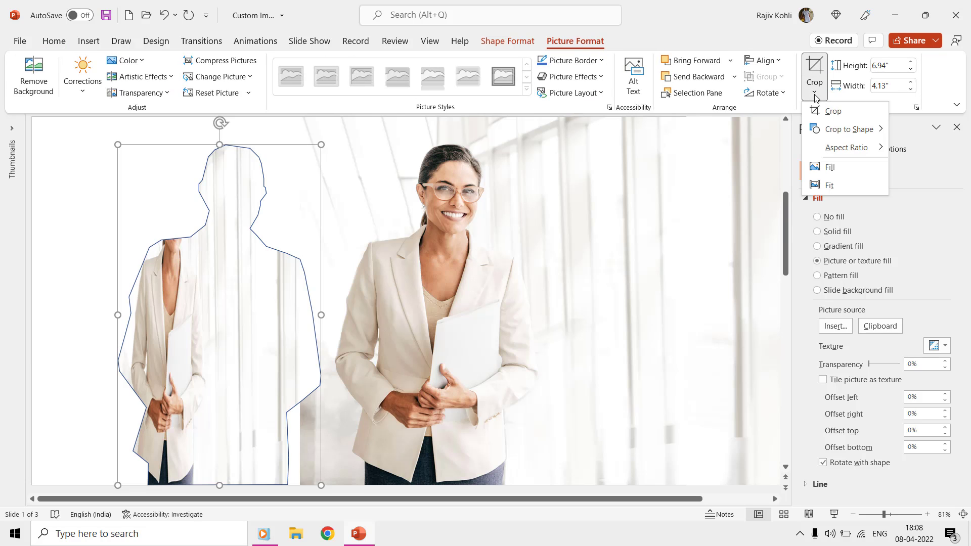
left_click(828, 168)
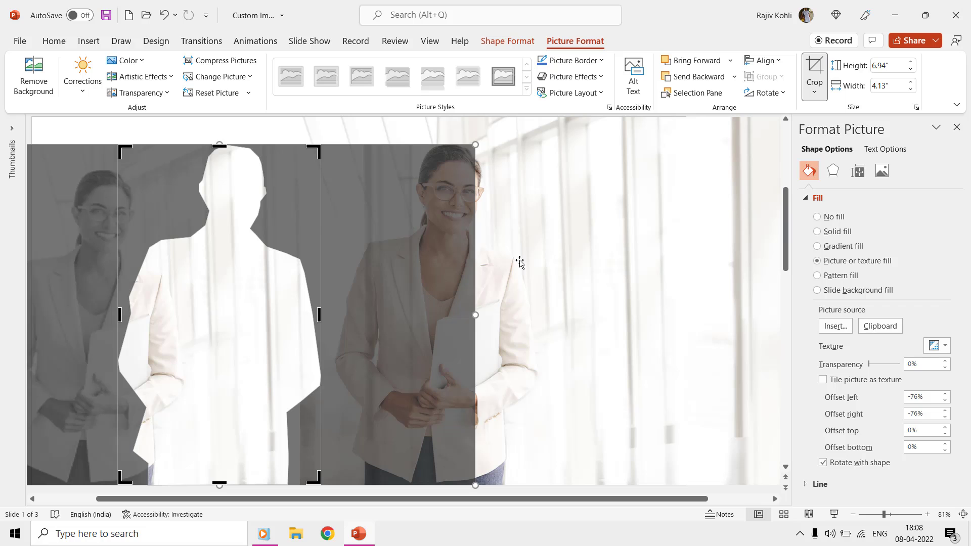
left_click_drag(88, 284, 202, 267)
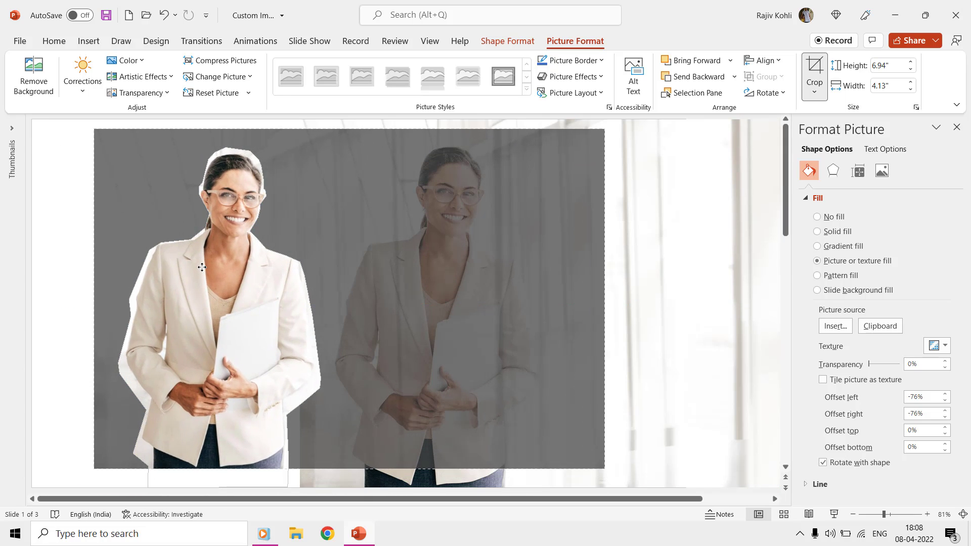
Finish the fill crop and undo back to the solid blue silhouette
left_click(53, 230)
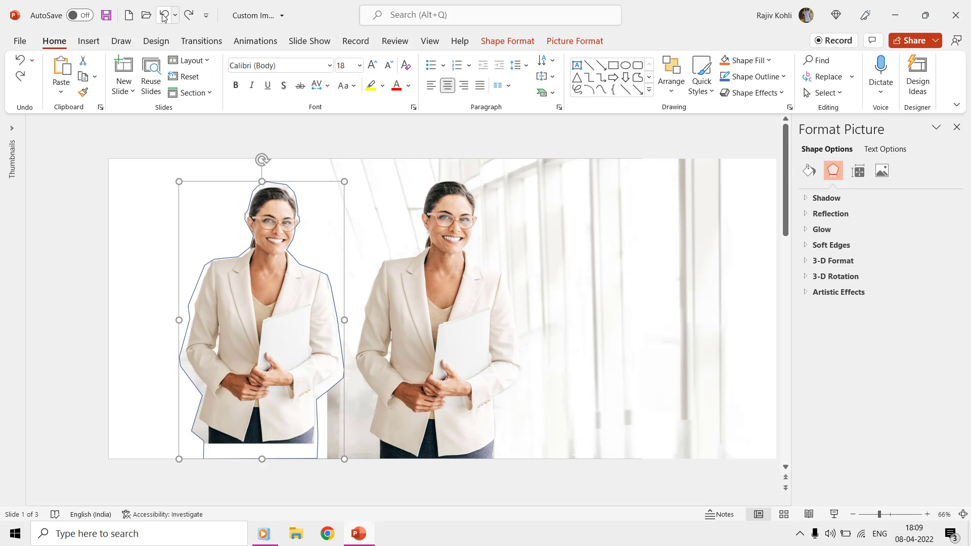
left_click(163, 16)
left_click(162, 16)
left_click(163, 16)
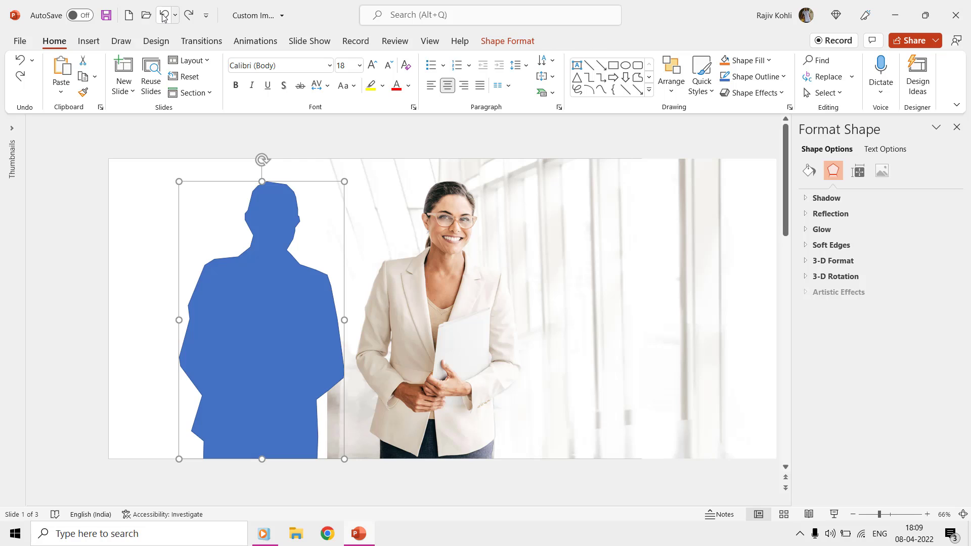
left_click(162, 16)
Move the woman's photo next to the silhouette
left_click(150, 188)
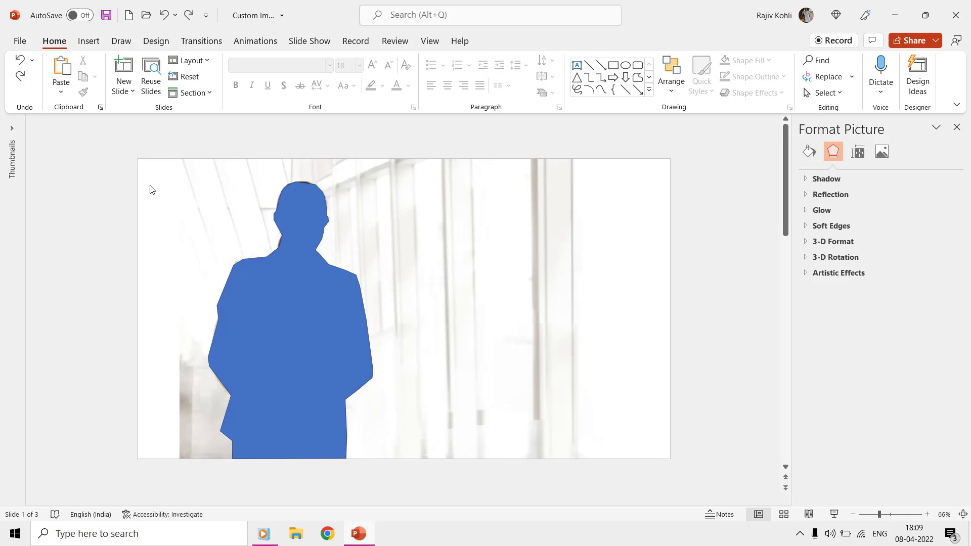
left_click(461, 223)
left_click_drag(461, 223, 574, 226)
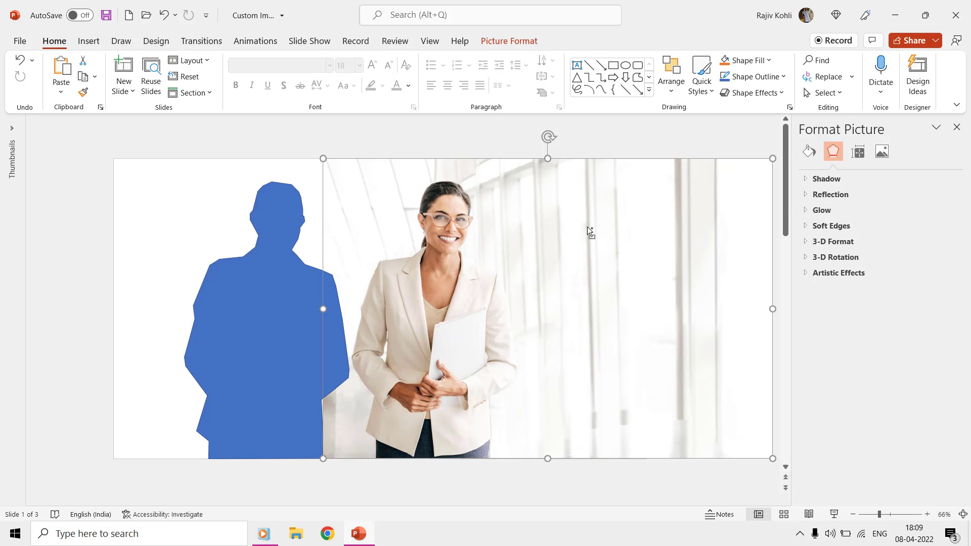
scroll(587, 227, "down", 2)
Crop the photo's right, top and left edges to a narrow 6.94" by 4.13" portrait
left_click(509, 42)
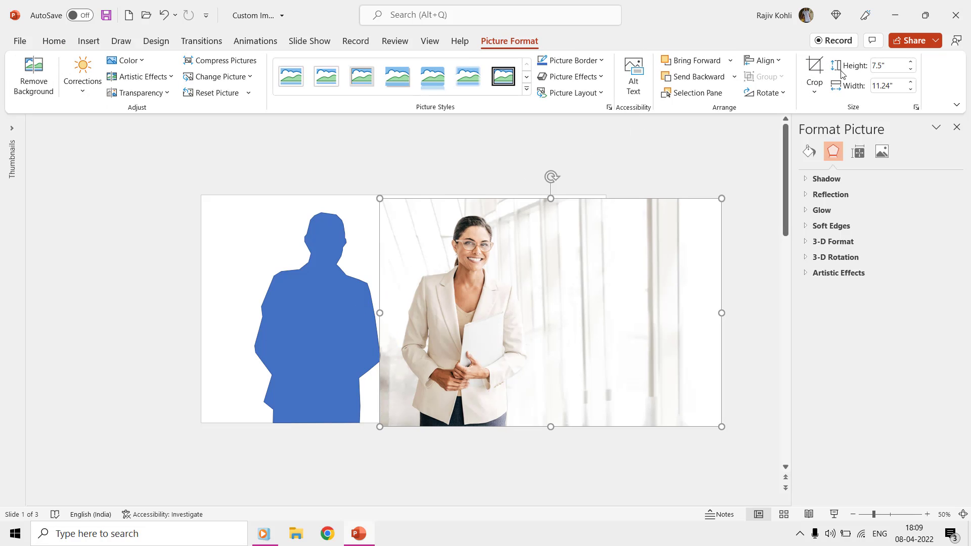
left_click(815, 70)
left_click_drag(722, 313, 525, 312)
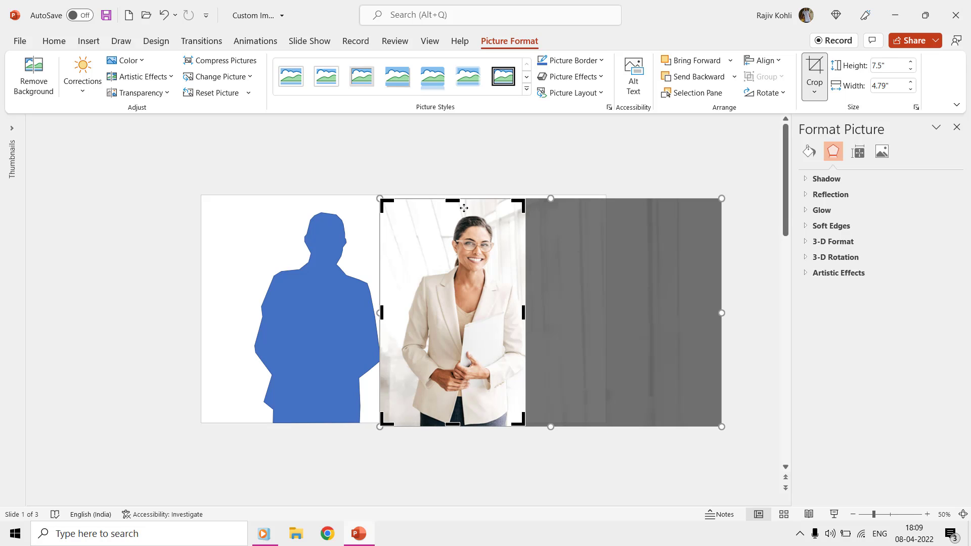
left_click_drag(456, 200, 455, 216)
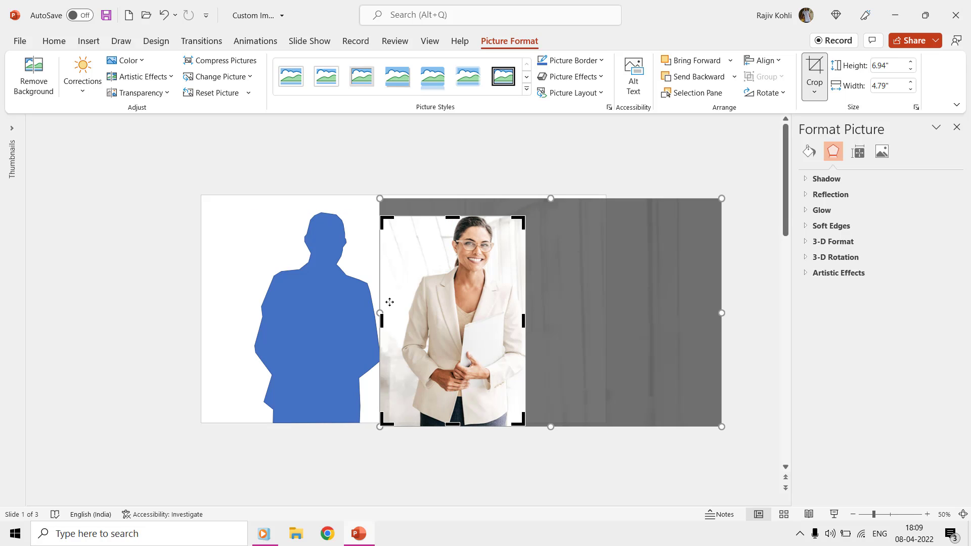
left_click_drag(387, 319, 408, 320)
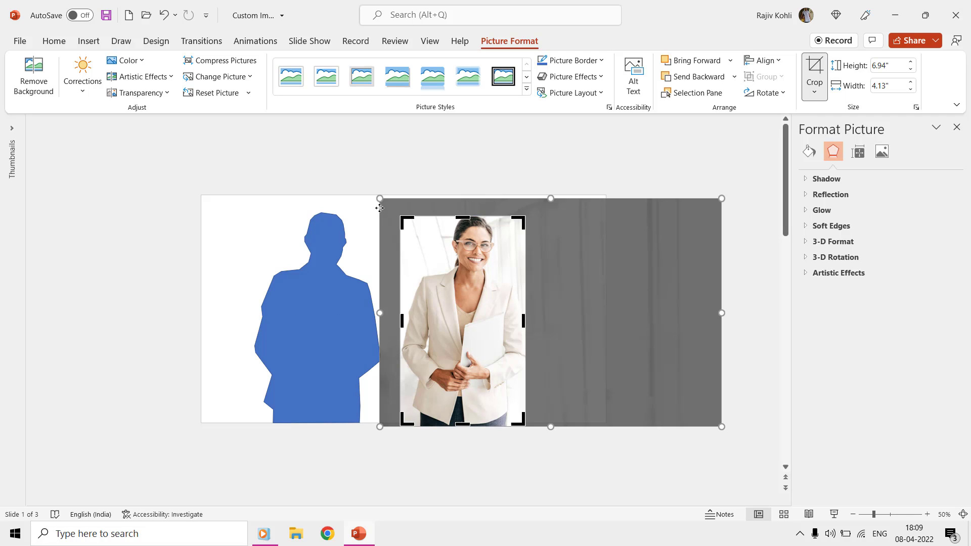
left_click(658, 466)
left_click(463, 319)
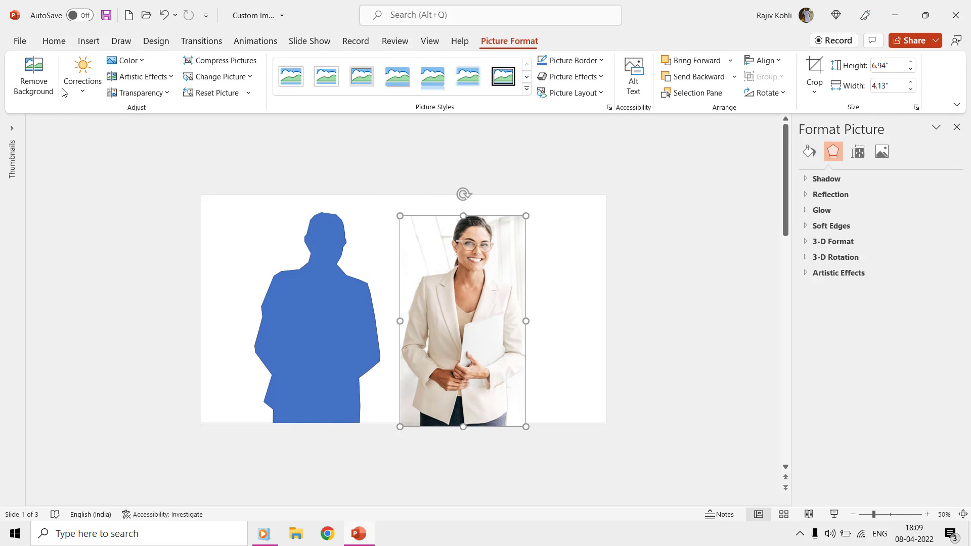
left_click(54, 41)
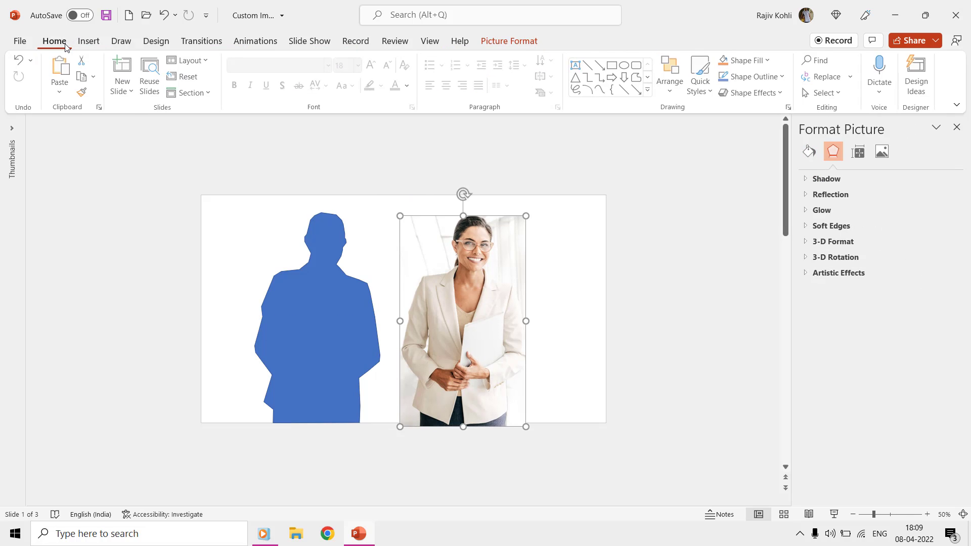
Give the silhouette a picture fill from the cropped businesswoman photo on the clipboard
left_click(319, 263)
right_click(319, 263)
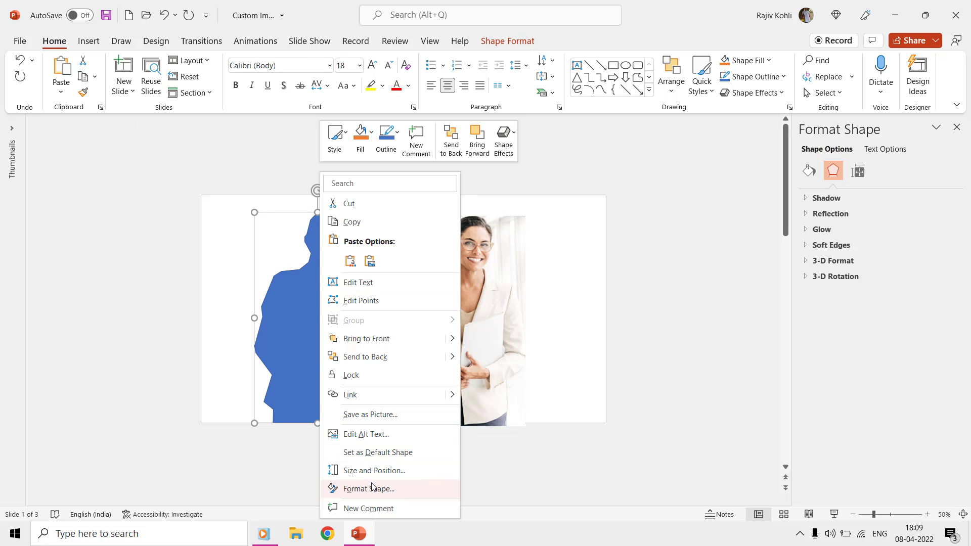
left_click(404, 487)
left_click(845, 261)
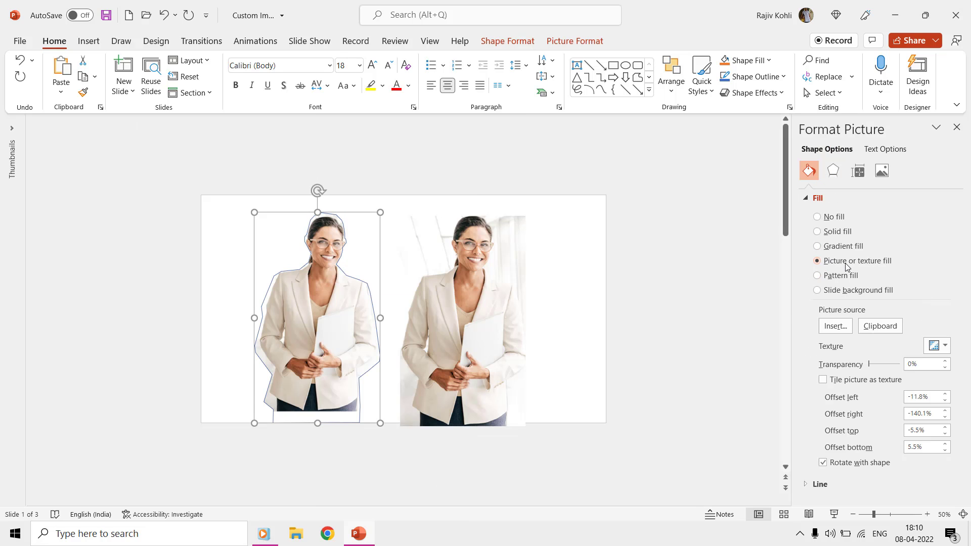
left_click(892, 327)
scroll(343, 234, "up", 3, "ctrl")
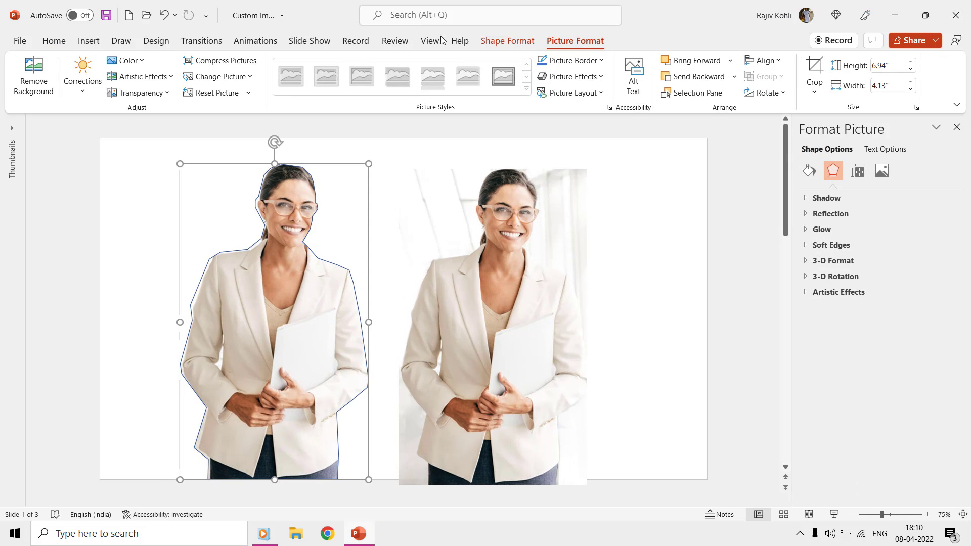
Set the woman cut-out's Shape Outline to No Outline
left_click(501, 40)
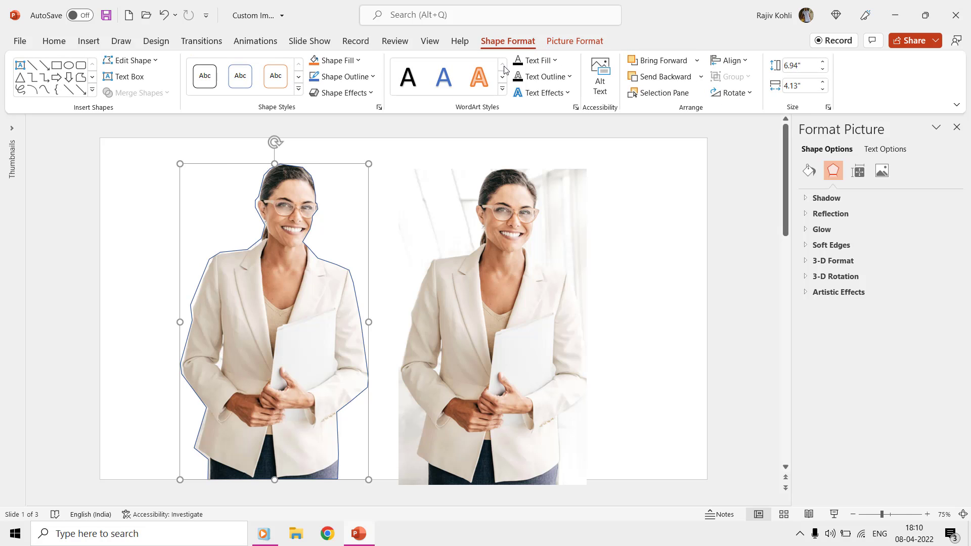
left_click(358, 76)
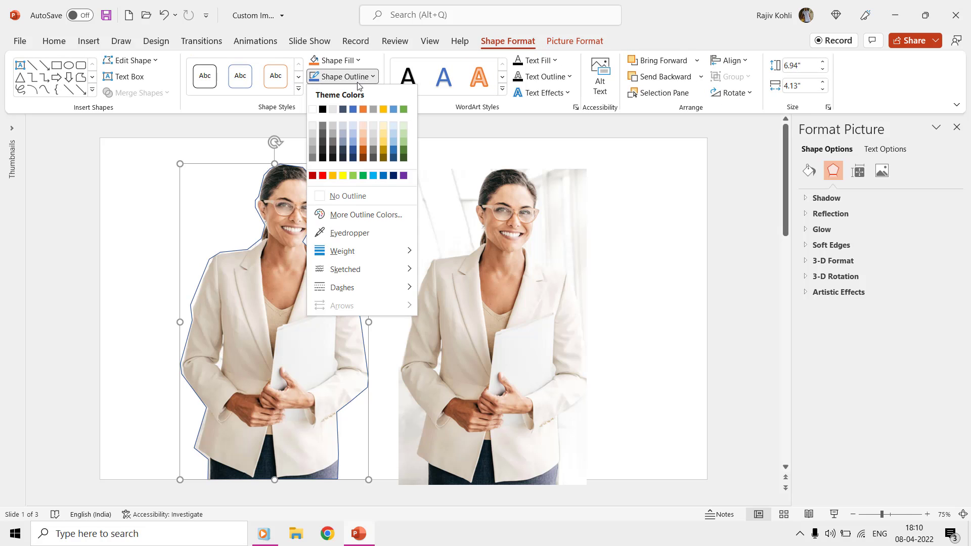
left_click(353, 201)
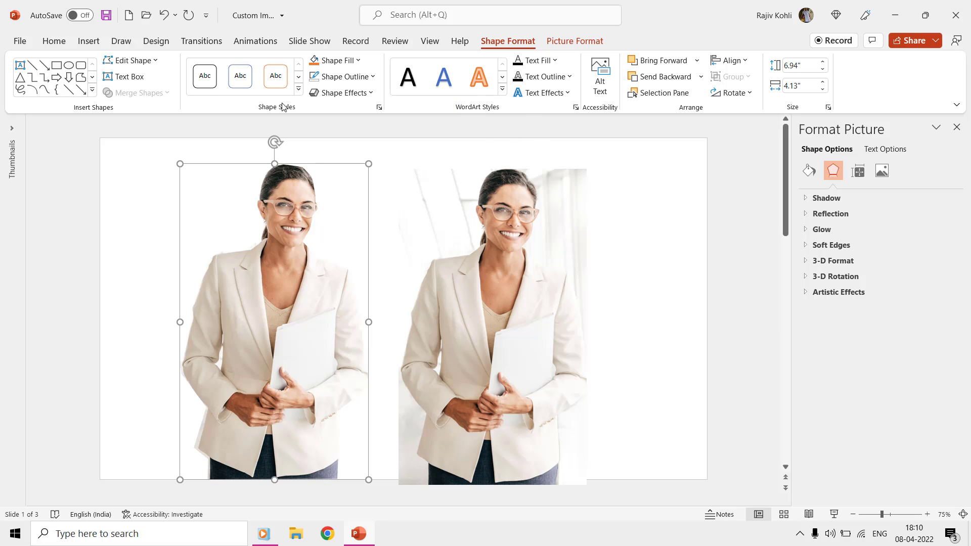
With Edit Points, add a vertex to the cut-out's outline and select its top point, then reselect the cut-out
left_click(130, 60)
left_click(148, 104)
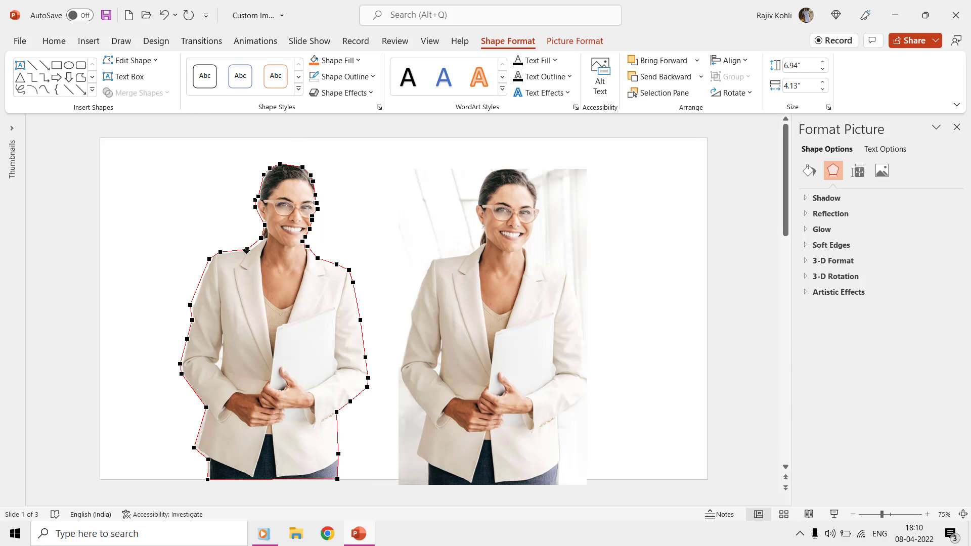
left_click(191, 304)
left_click(210, 256)
left_click(183, 230)
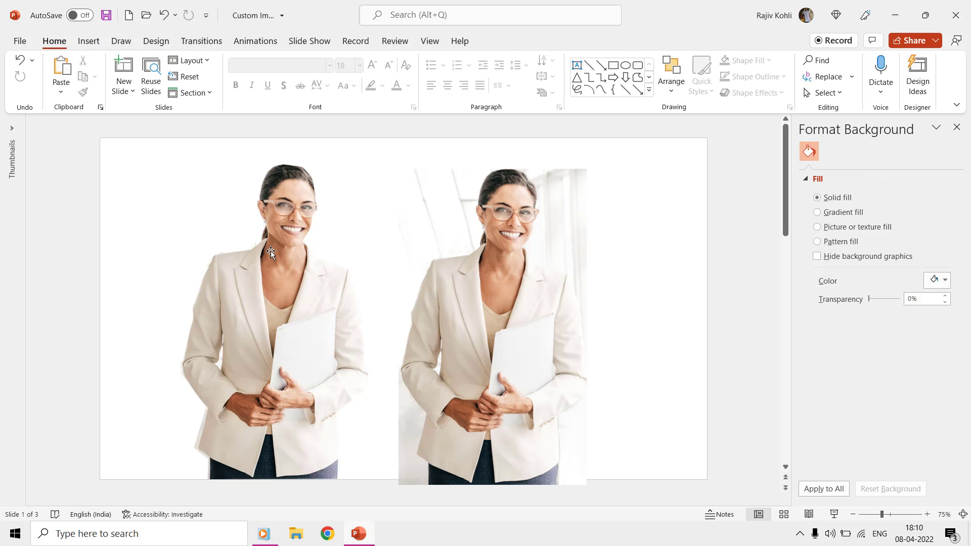
left_click(271, 251)
Apply a 5 Point soft edge to the woman cut-out, then undo it
left_click(560, 44)
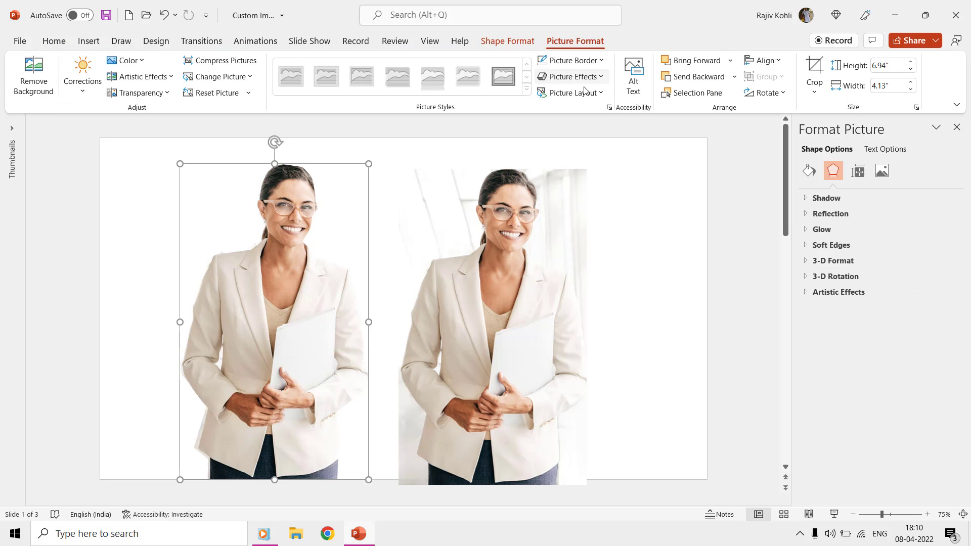
left_click(588, 76)
mouse_move(590, 224)
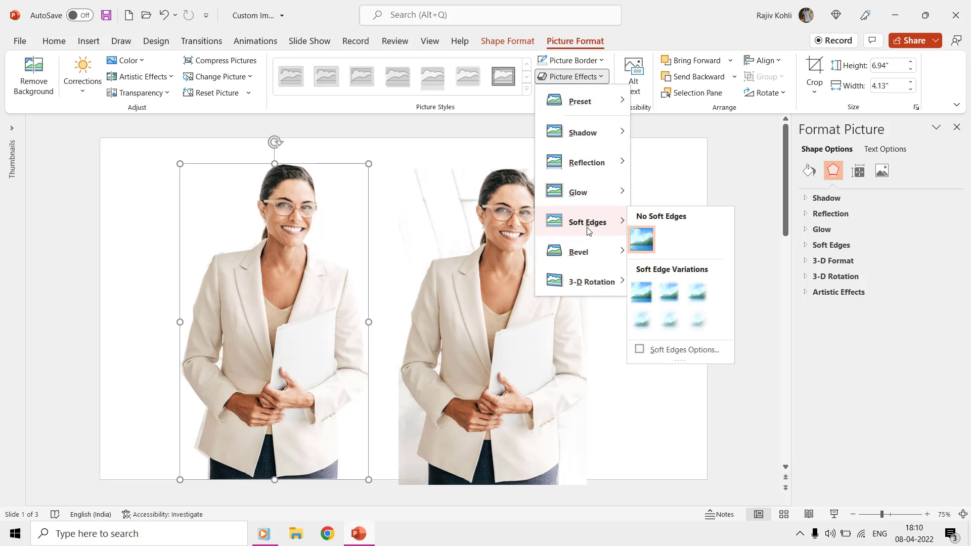
left_click(692, 290)
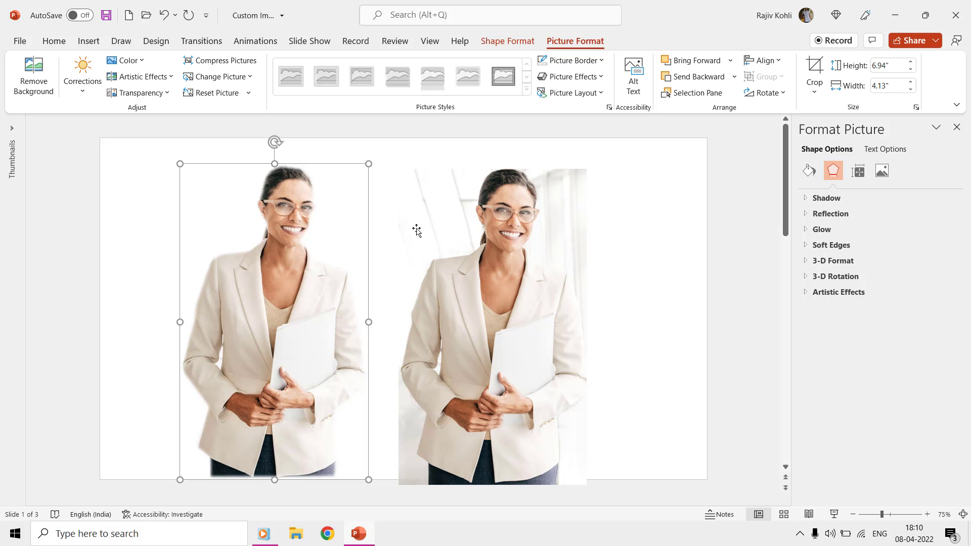
left_click(165, 15)
Undo back to the blue silhouette, move it over the cropped woman photo, and select the photo
left_click(165, 15)
left_click(165, 16)
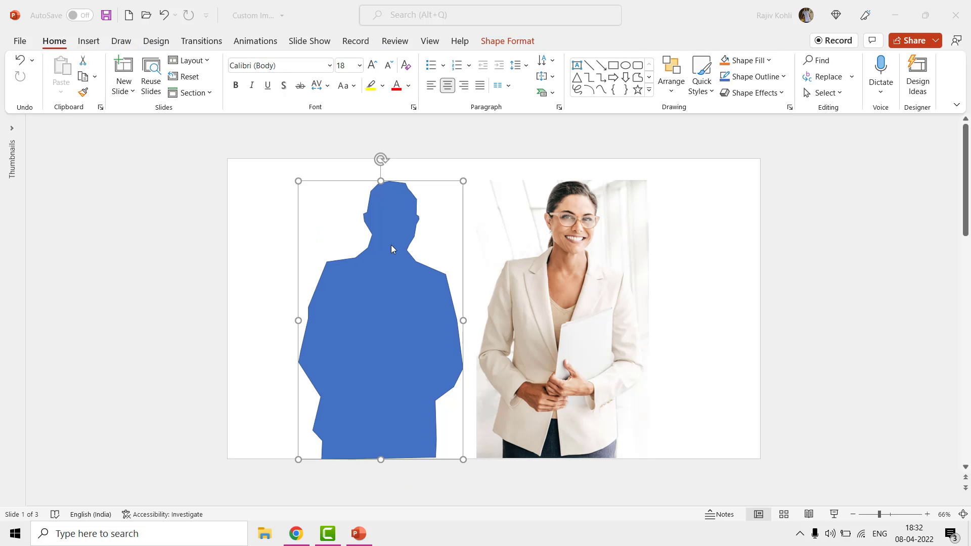
left_click(400, 235)
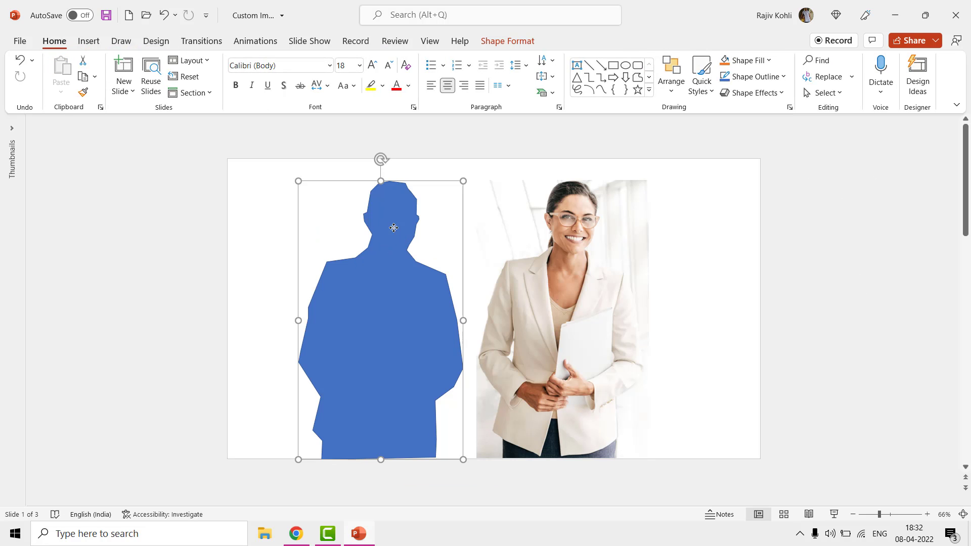
left_click_drag(387, 230, 560, 232)
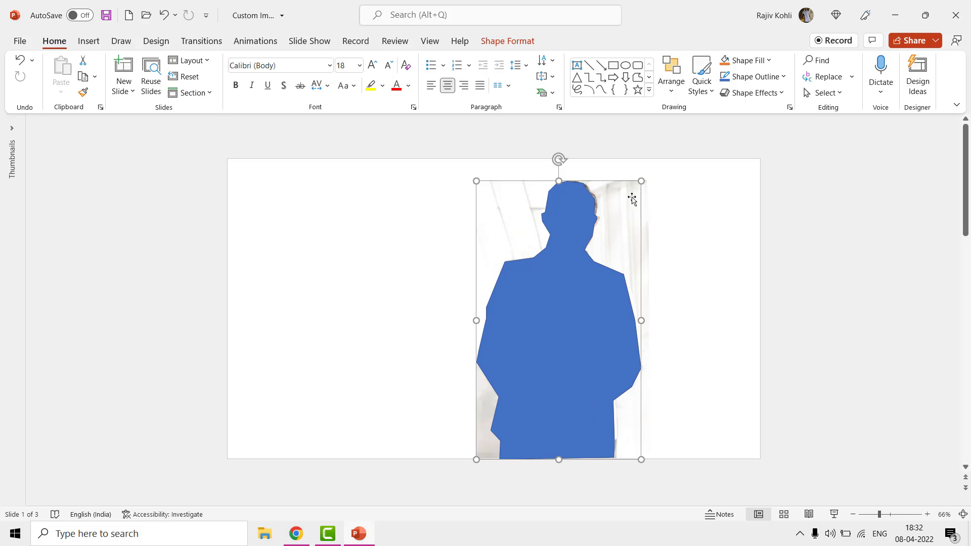
left_click(658, 196)
left_click(634, 192)
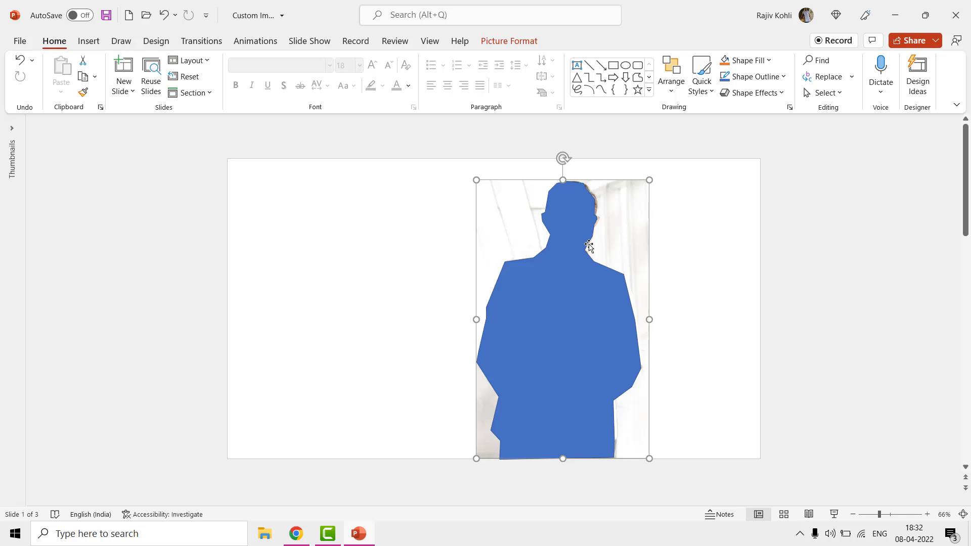
Intersect the photo with the silhouette and move the woman cut-out toward the slide centre
left_click(557, 288, "shift")
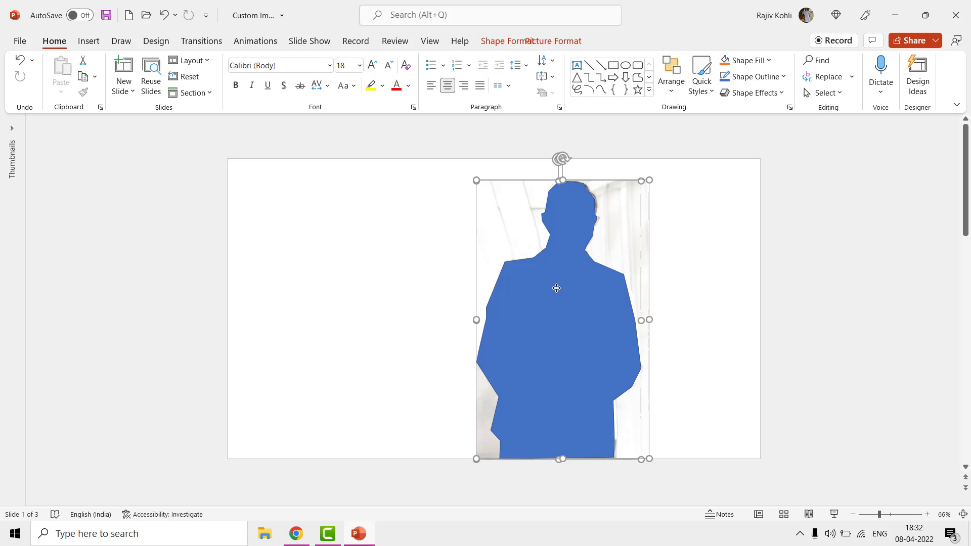
left_click(507, 40)
left_click(143, 93)
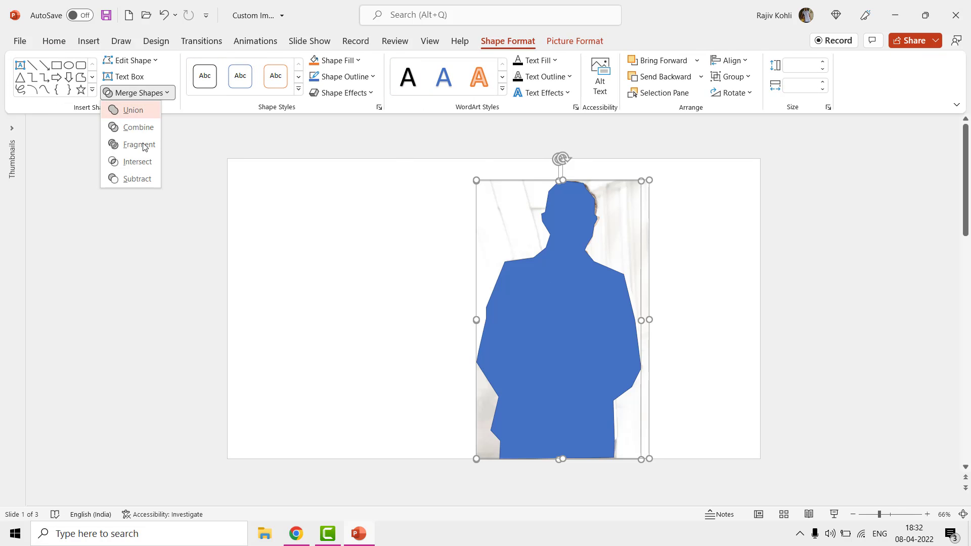
left_click(144, 166)
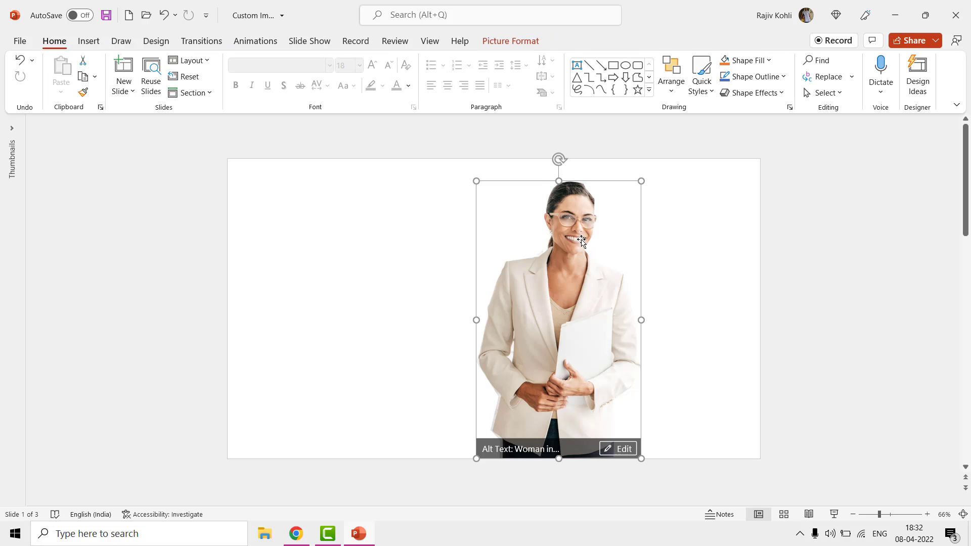
left_click_drag(574, 239, 474, 228)
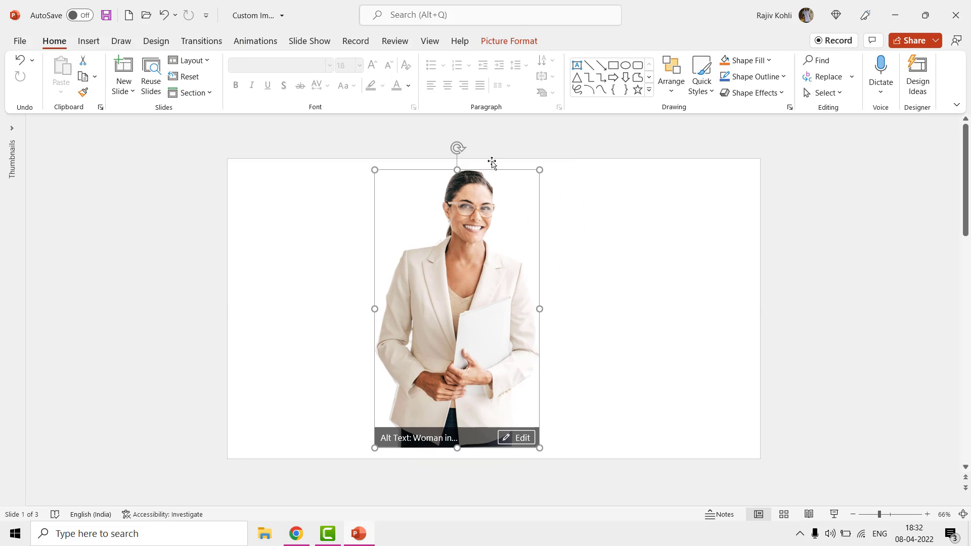
Look through the Picture Effects soft edge options without applying any, then deselect the picture
left_click(510, 40)
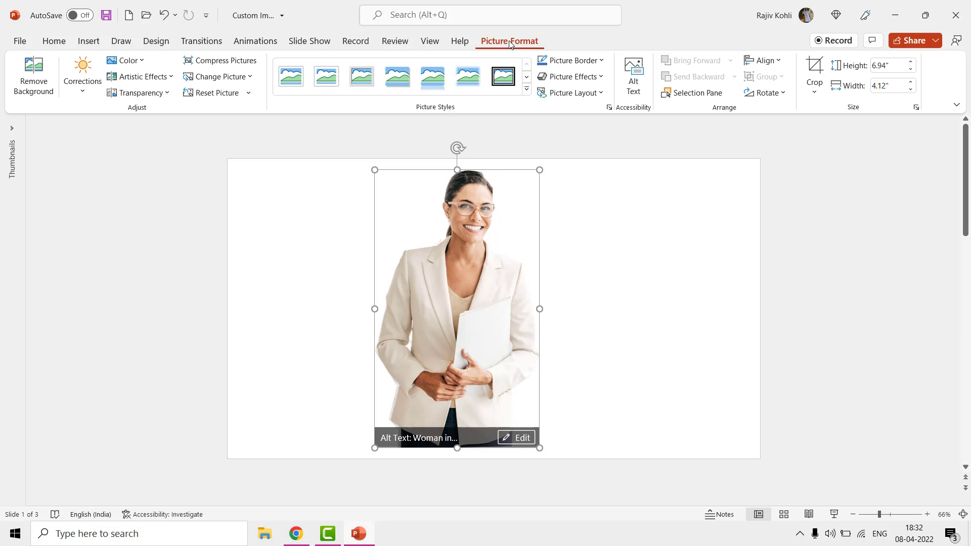
left_click(596, 76)
mouse_move(597, 194)
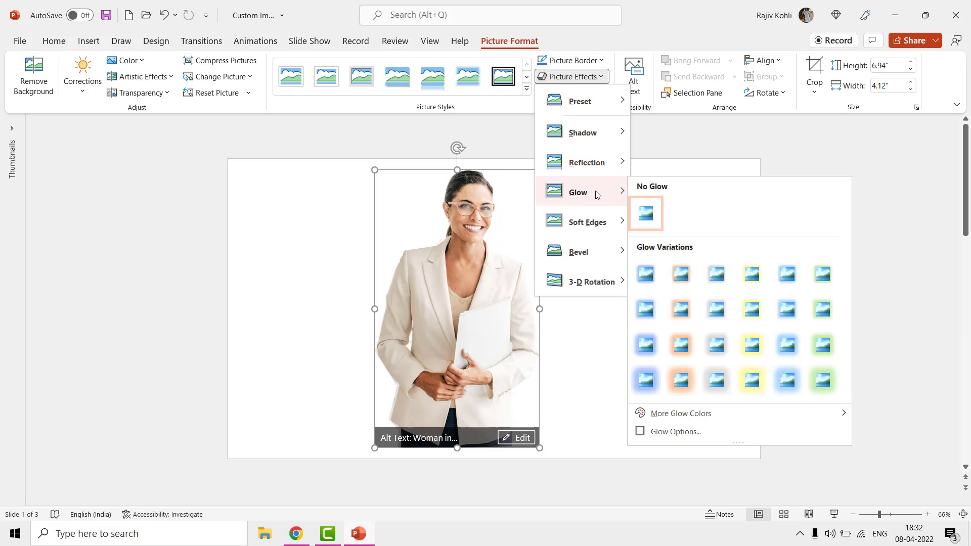
mouse_move(595, 222)
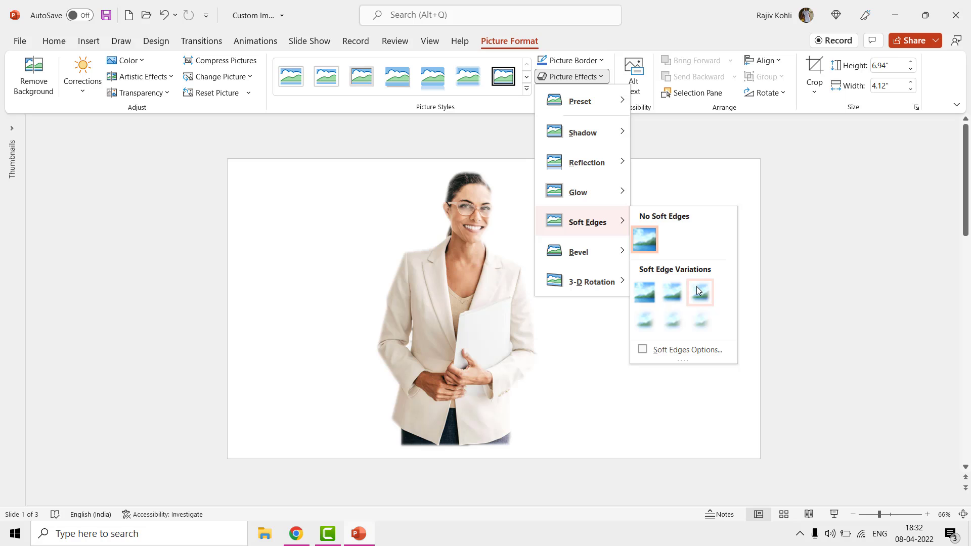
left_click(603, 291)
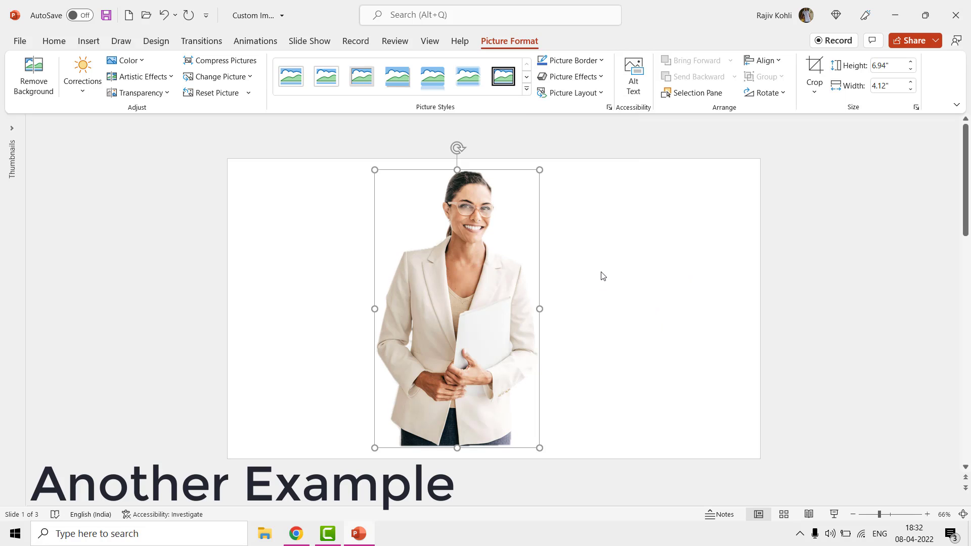
left_click(603, 277)
On slide 2, trace a Freeform shape from the rocket's smoke around the laptop screen and mouse
left_click(23, 211)
left_click(132, 210)
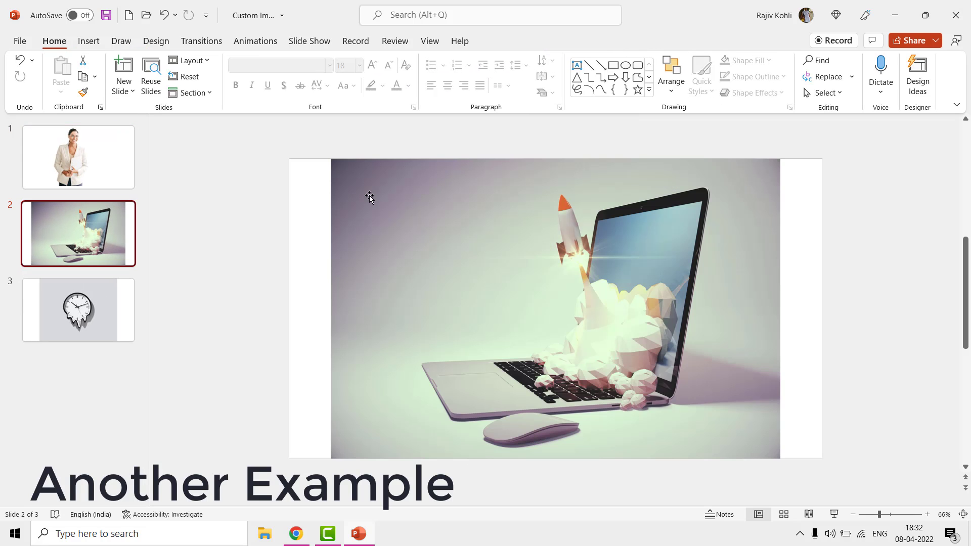
left_click(88, 41)
left_click(235, 76)
left_click(362, 133)
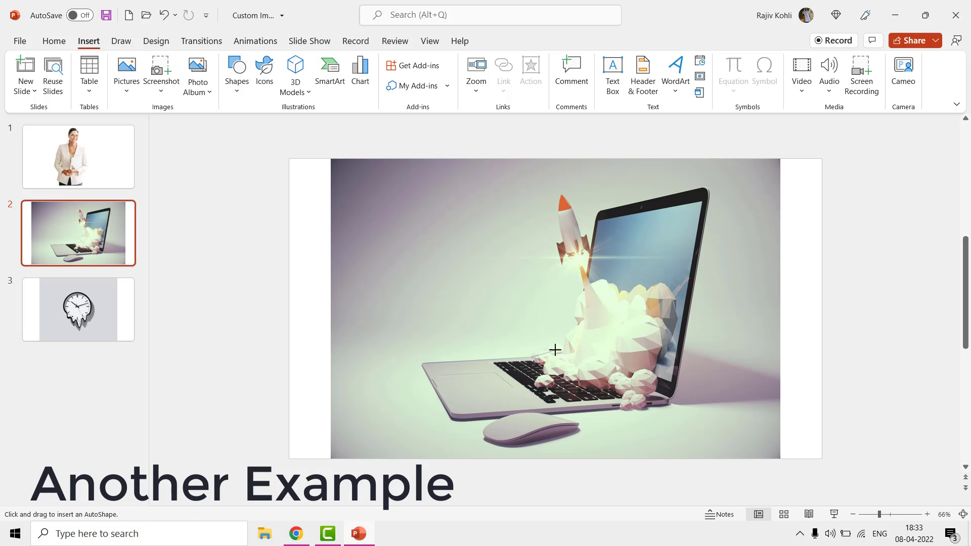
mouse_move(574, 324)
left_mouse_down()
mouse_move(579, 273)
mouse_move(557, 258)
mouse_move(554, 201)
mouse_move(571, 207)
mouse_move(591, 246)
left_mouse_up()
mouse_move(709, 206)
left_mouse_down()
mouse_move(671, 405)
mouse_move(554, 412)
mouse_move(548, 440)
mouse_move(507, 446)
mouse_move(481, 435)
mouse_move(499, 417)
mouse_move(423, 364)
left_mouse_up()
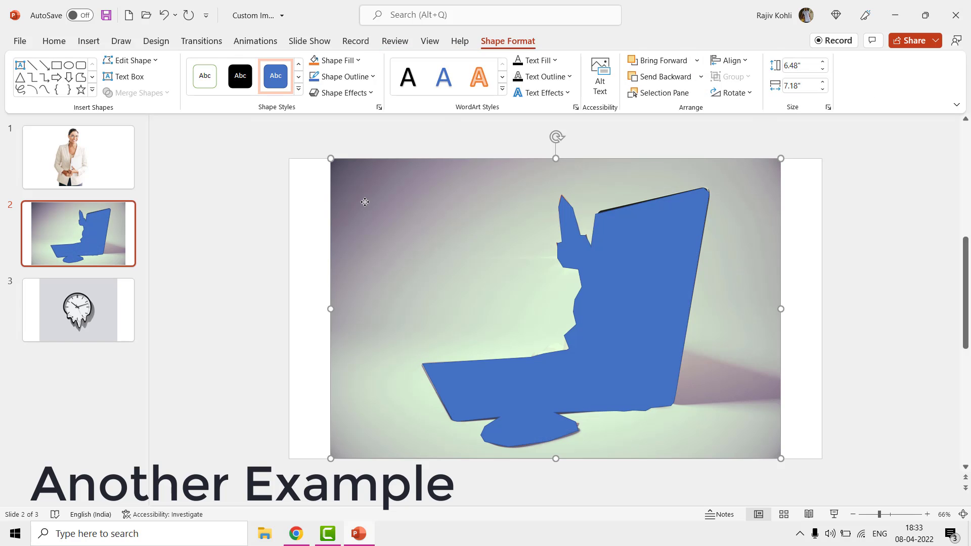
Intersect the laptop photo with the freeform to cut out the laptop and rocket
left_click(654, 237, "shift")
left_click(136, 93)
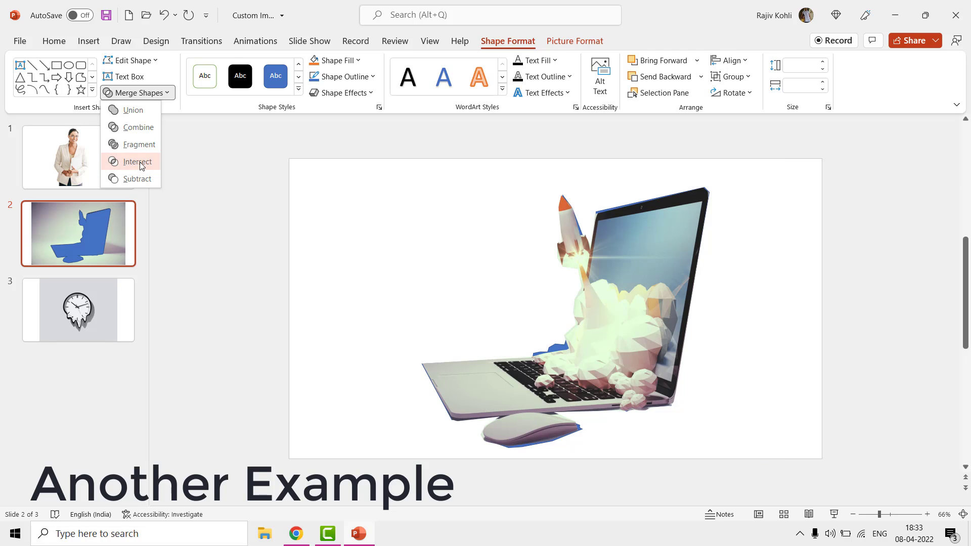
left_click(138, 162)
Apply a Soft Edges variation to the cutout, then select slide 3's melting clock picture
left_click(509, 40)
left_click(572, 76)
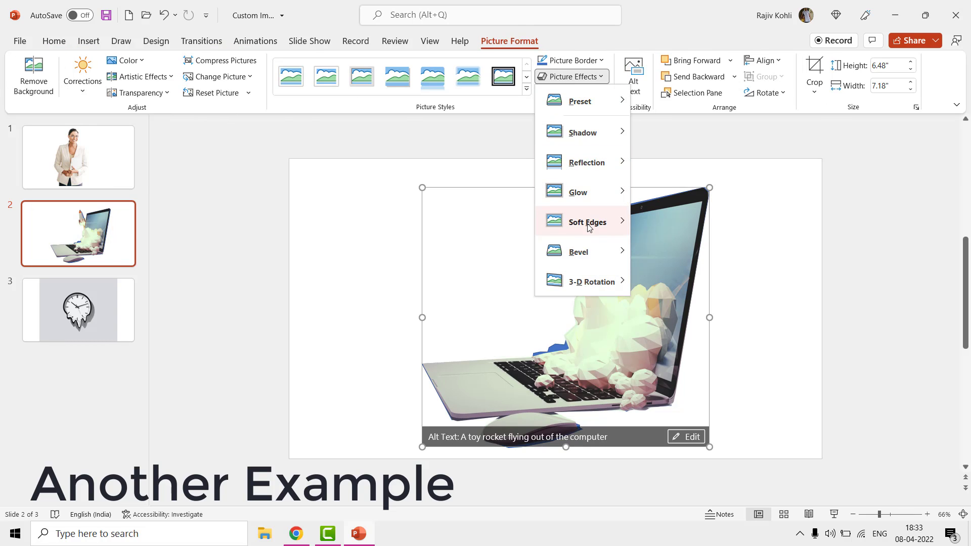
mouse_move(588, 224)
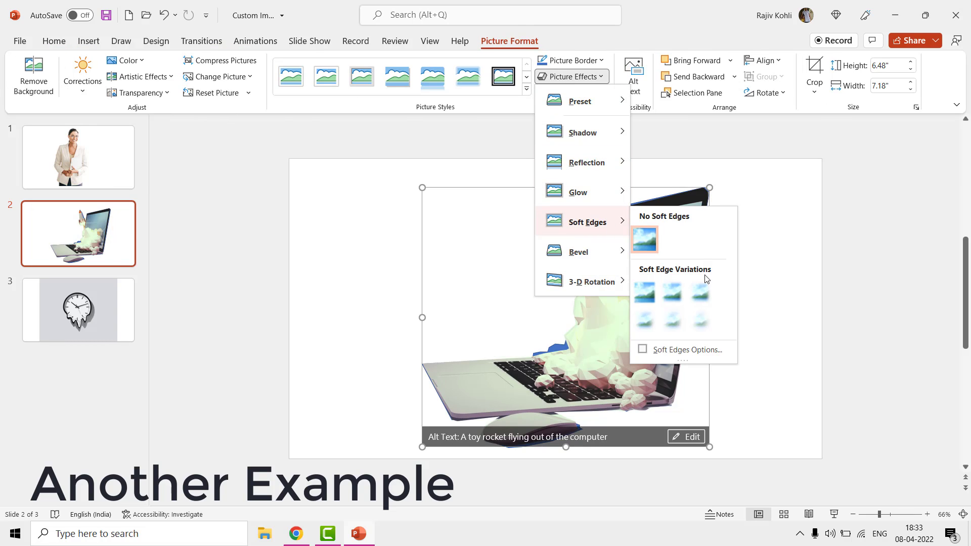
left_click(642, 320)
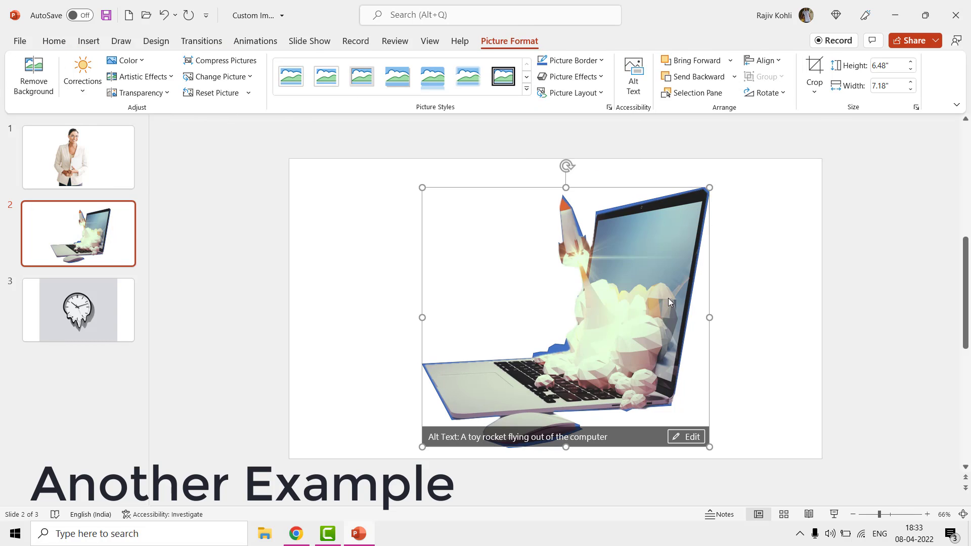
left_click(776, 216)
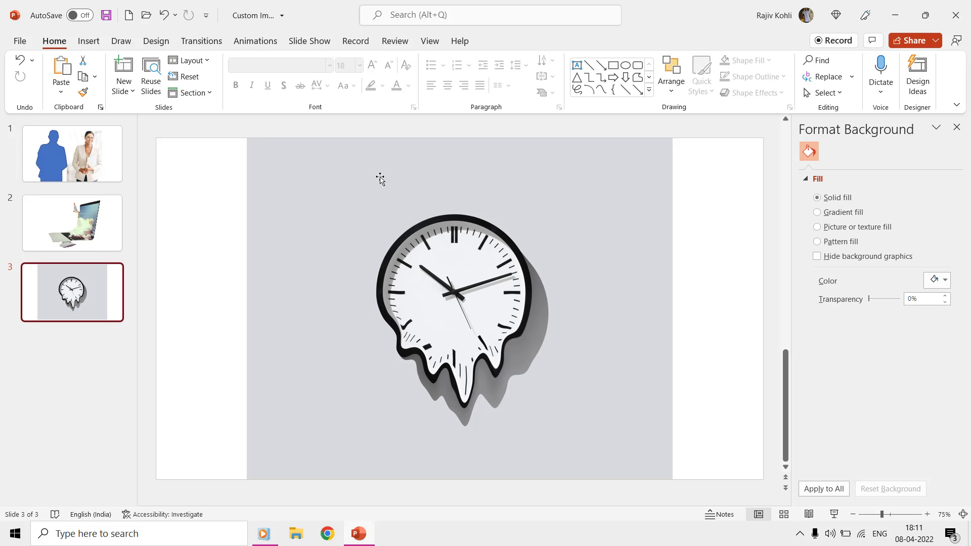
left_click(380, 177)
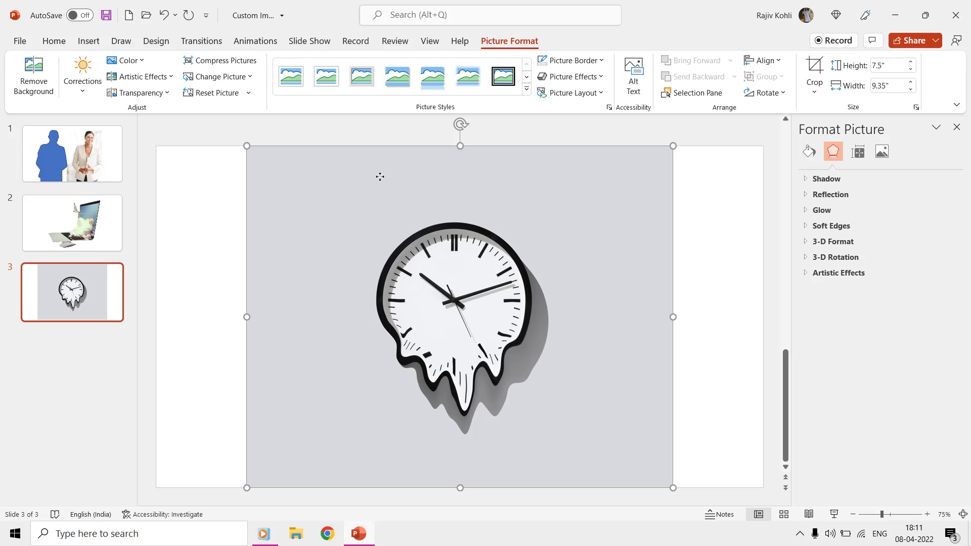
Make the clock's grey background transparent with Set Transparent Color
left_click(125, 60)
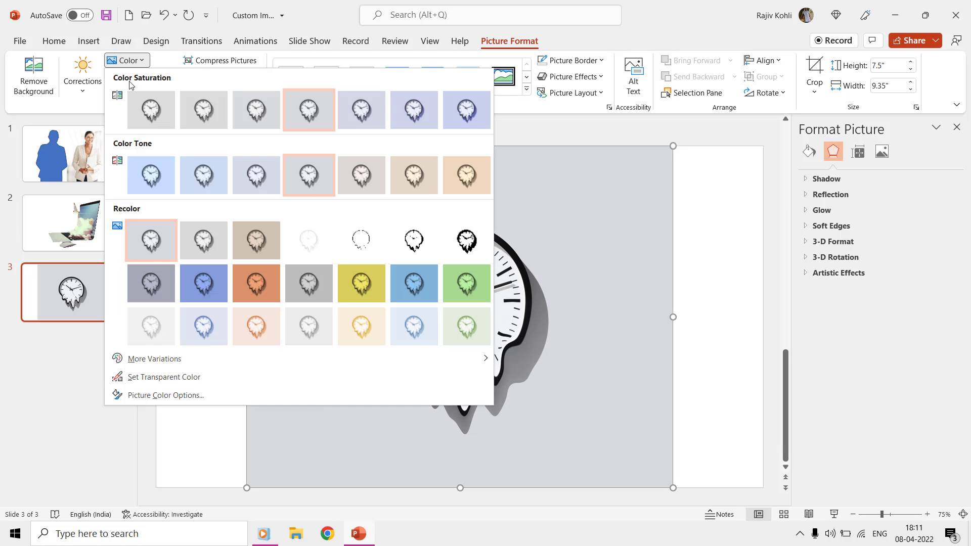
left_click(150, 378)
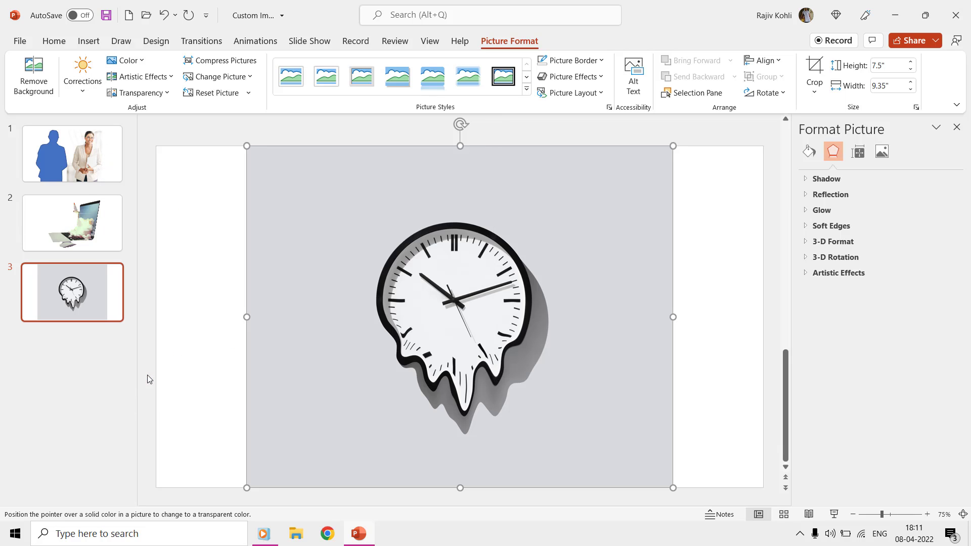
left_click(312, 292)
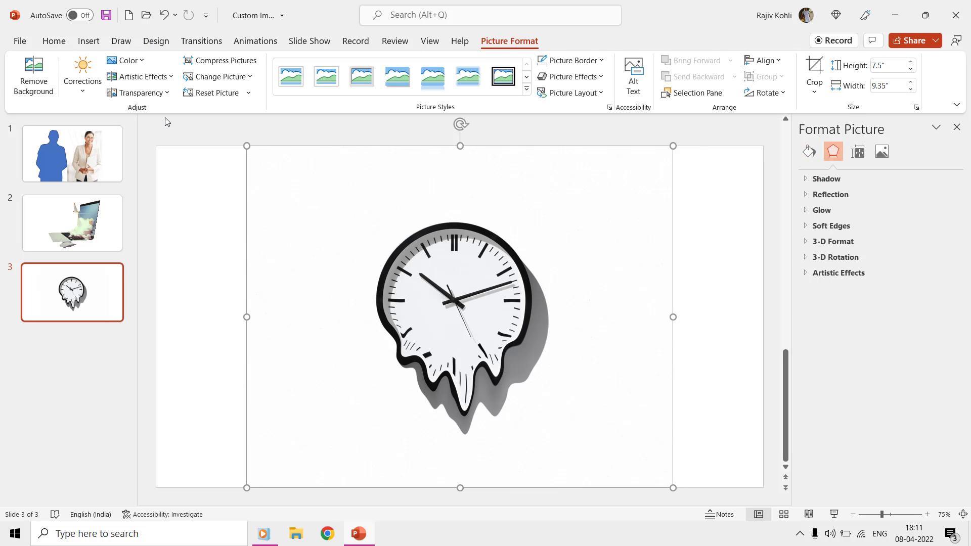
Paste the clock onto slide 2, shrink it and move it beside the rocket
left_click(53, 40)
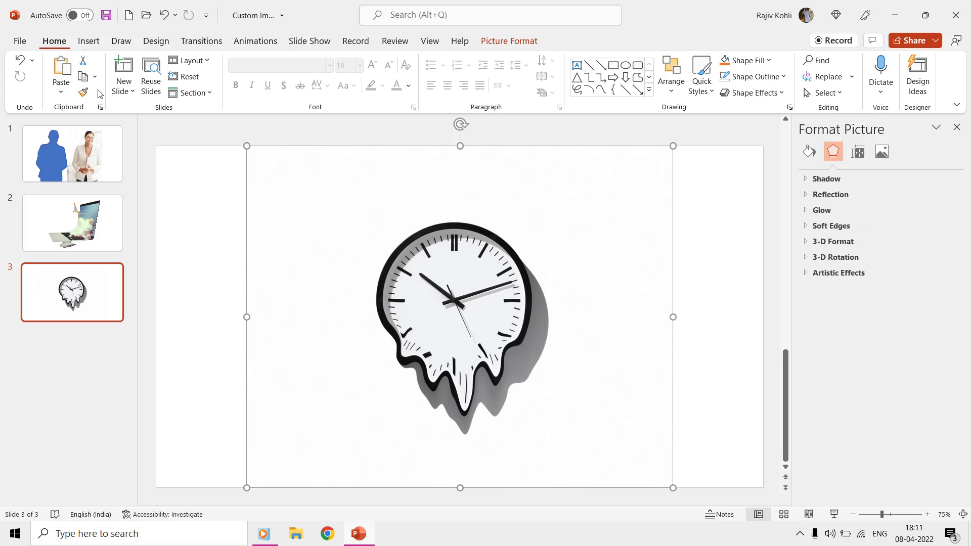
left_click(79, 239)
key("ctrl+v")
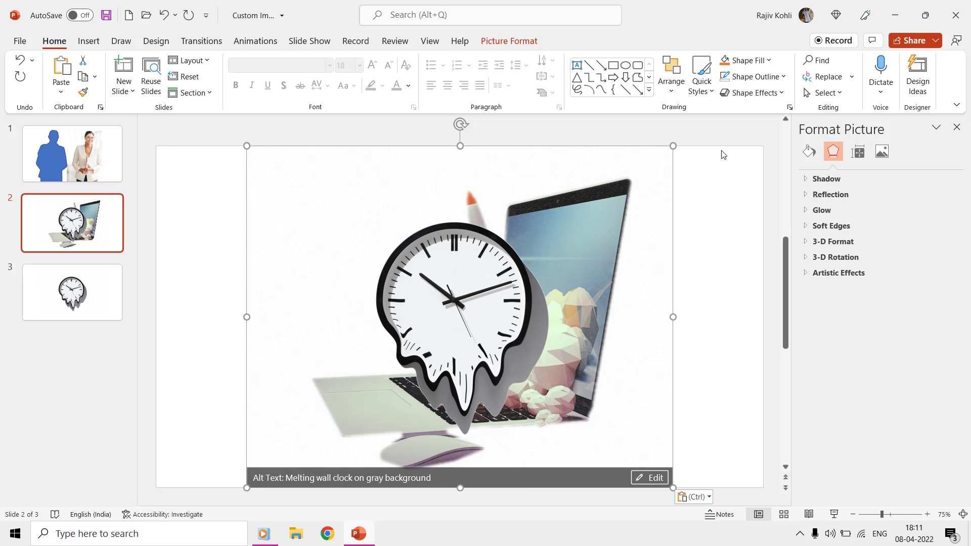
left_click_drag(674, 145, 502, 271)
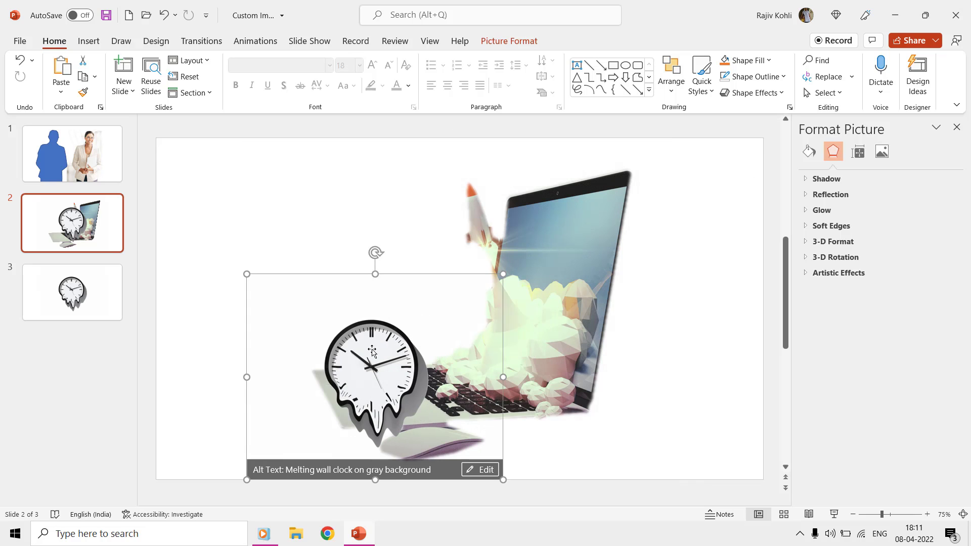
left_click_drag(371, 330, 417, 234)
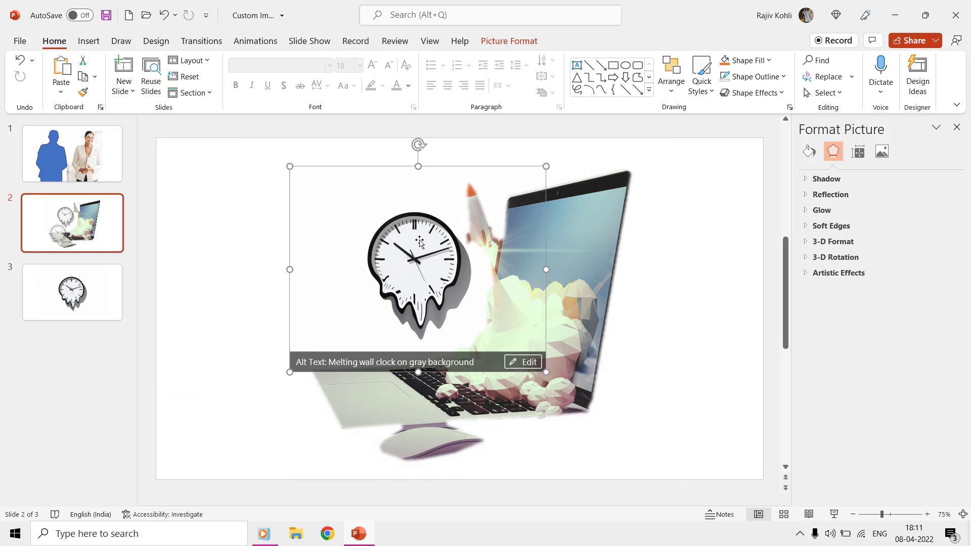
left_click(199, 235)
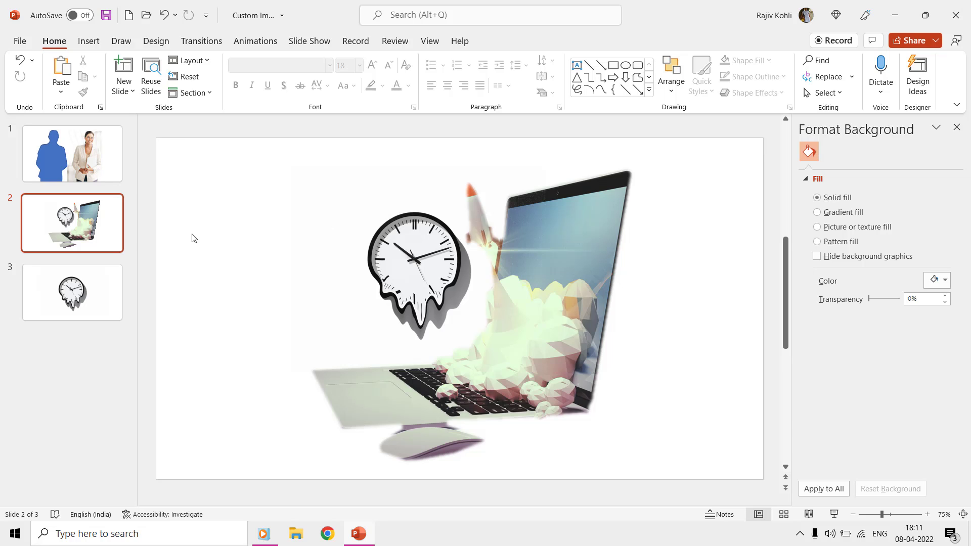
Delete the pasted clock and reset the laptop picture to its original photo
left_click(387, 251)
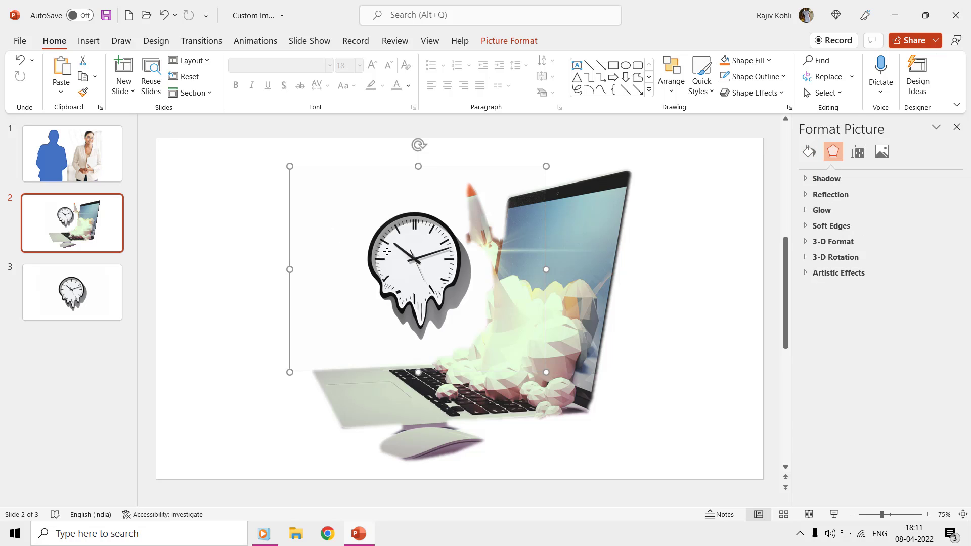
key("Delete")
double_click(435, 256)
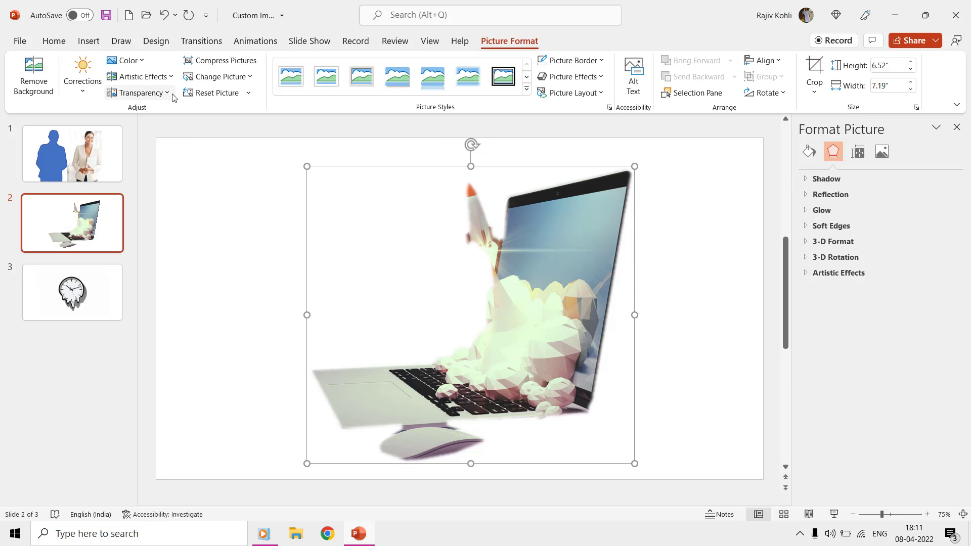
left_click(217, 93)
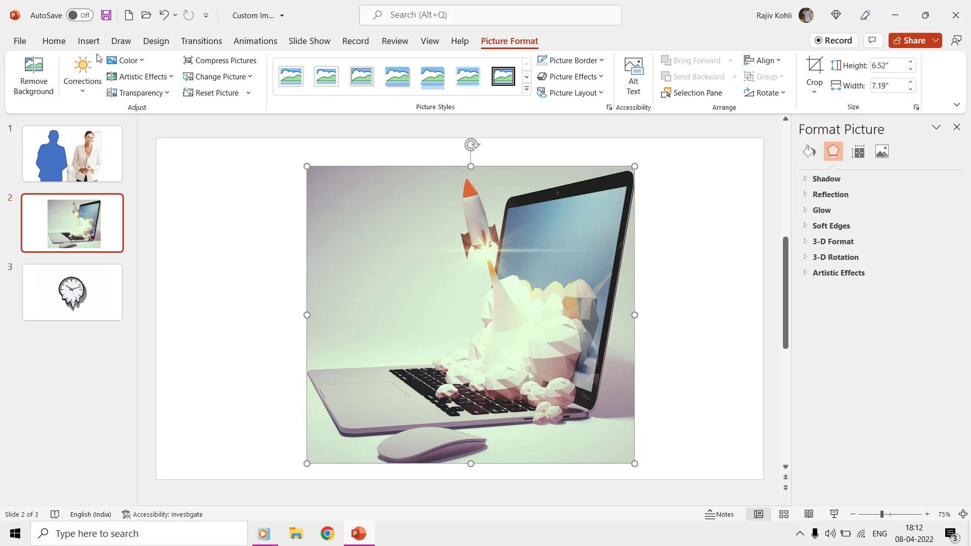
Start Remove Background and mark the laptop body, mouse and laptop's left edge to keep
left_click(33, 76)
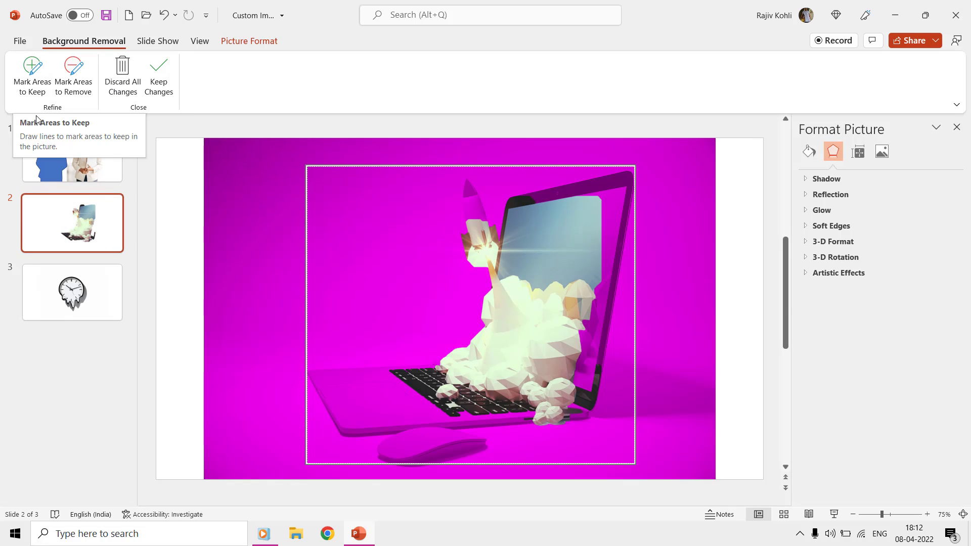
left_click(32, 74)
left_click_drag(362, 399, 417, 399)
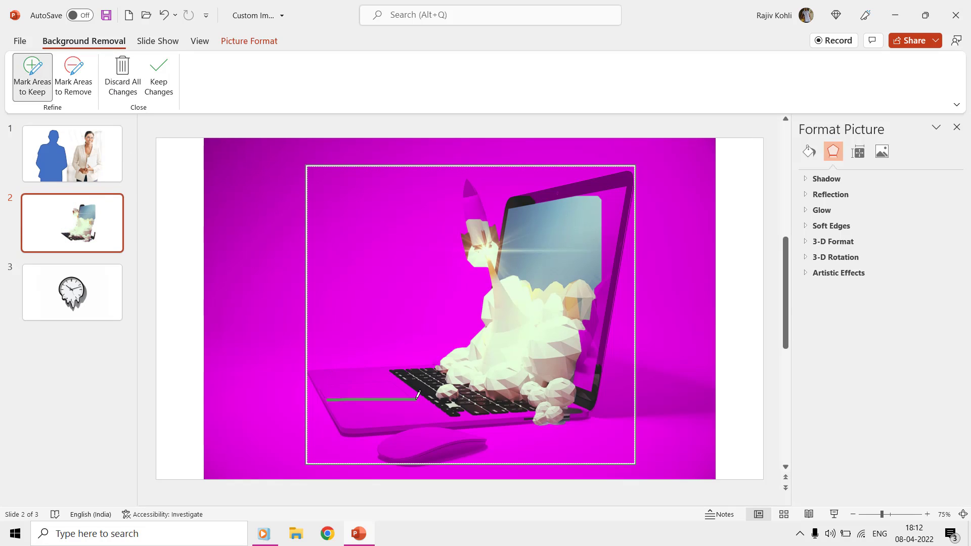
left_click_drag(400, 448, 465, 434)
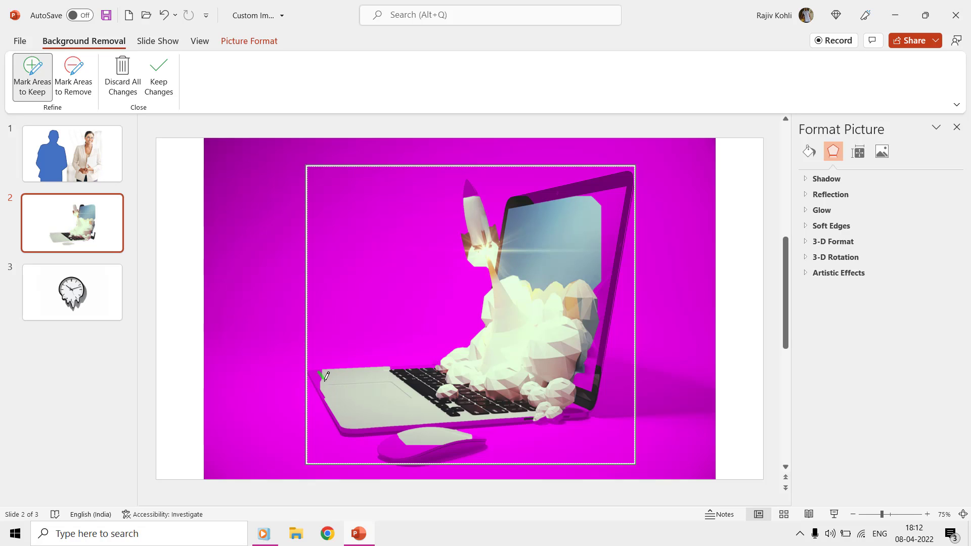
mouse_move(319, 372)
left_mouse_down()
mouse_move(347, 426)
mouse_move(533, 413)
left_mouse_up()
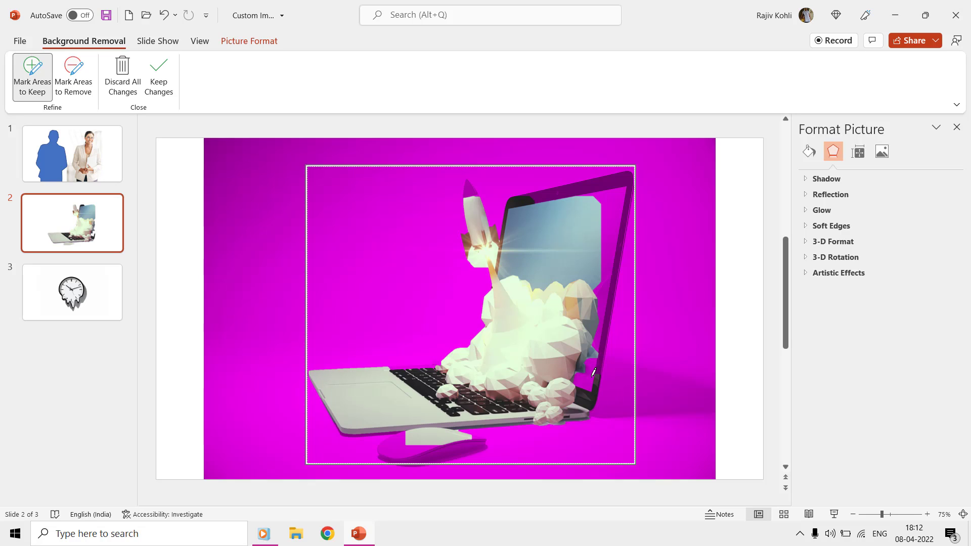
Keep the screen's right and top edges, laptop base and mouse edge; mark the area behind the mouse for removal
left_click_drag(588, 385, 622, 183)
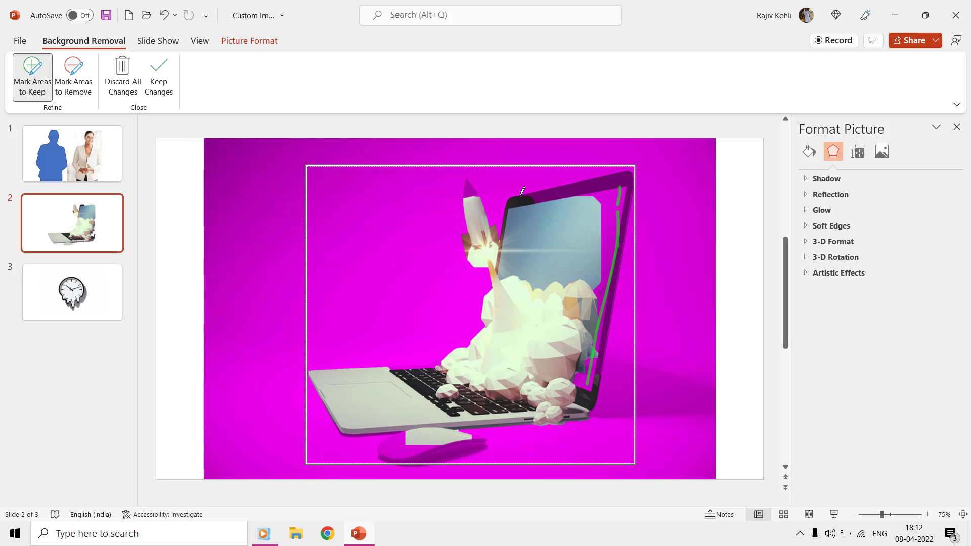
left_click_drag(520, 194, 628, 178)
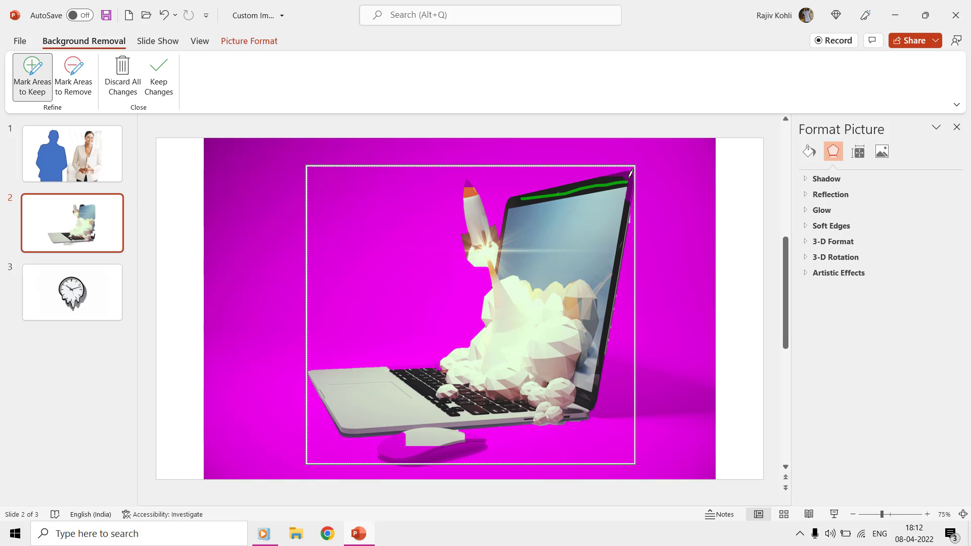
left_click_drag(418, 420, 535, 412)
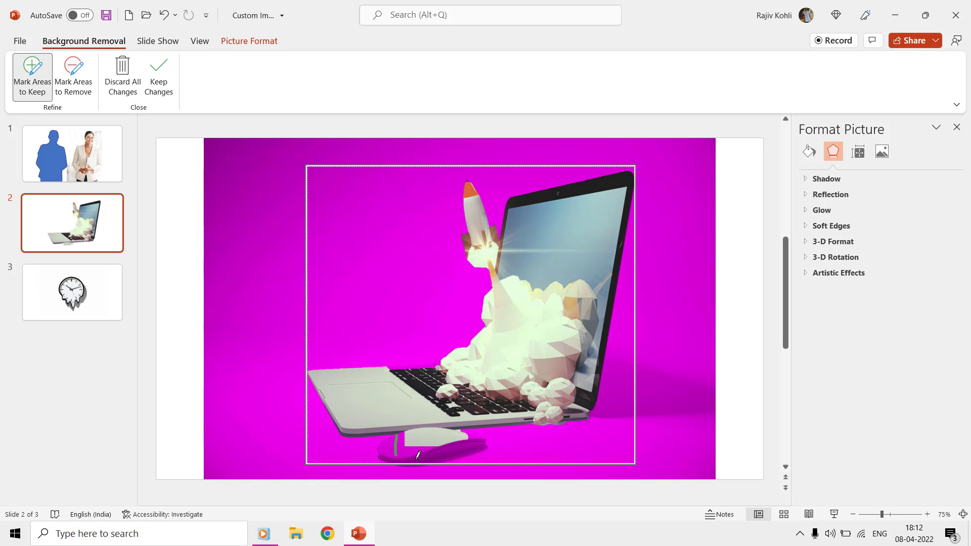
left_click_drag(417, 458, 463, 447)
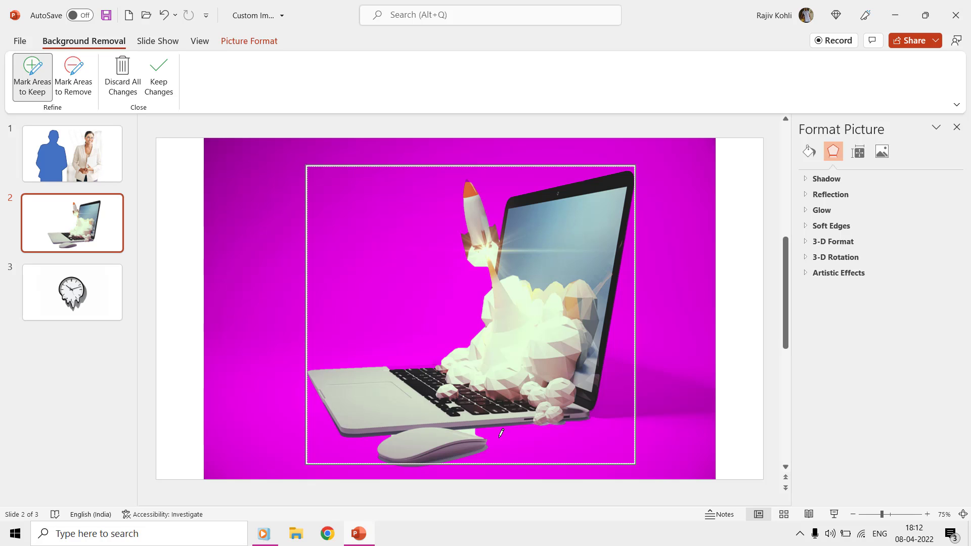
left_click(73, 76)
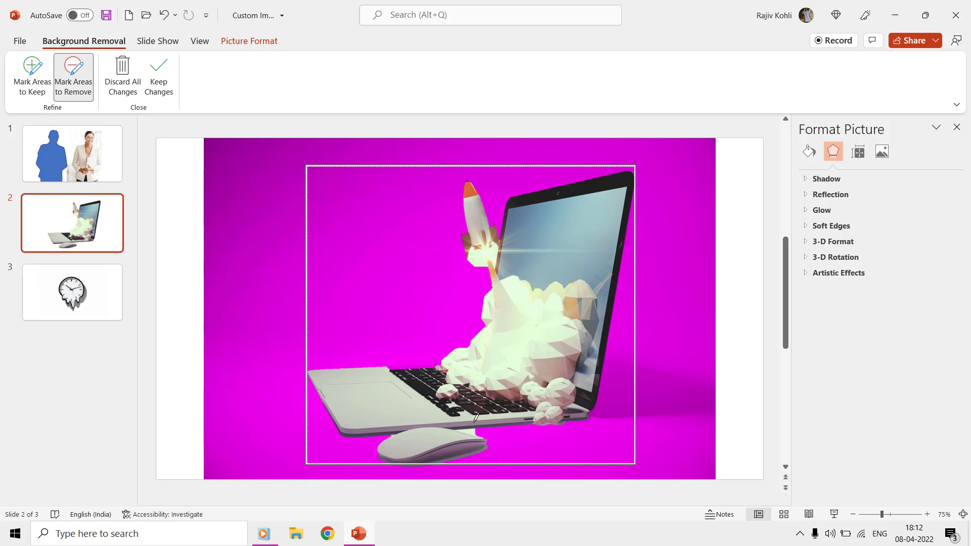
left_click_drag(466, 428, 473, 433)
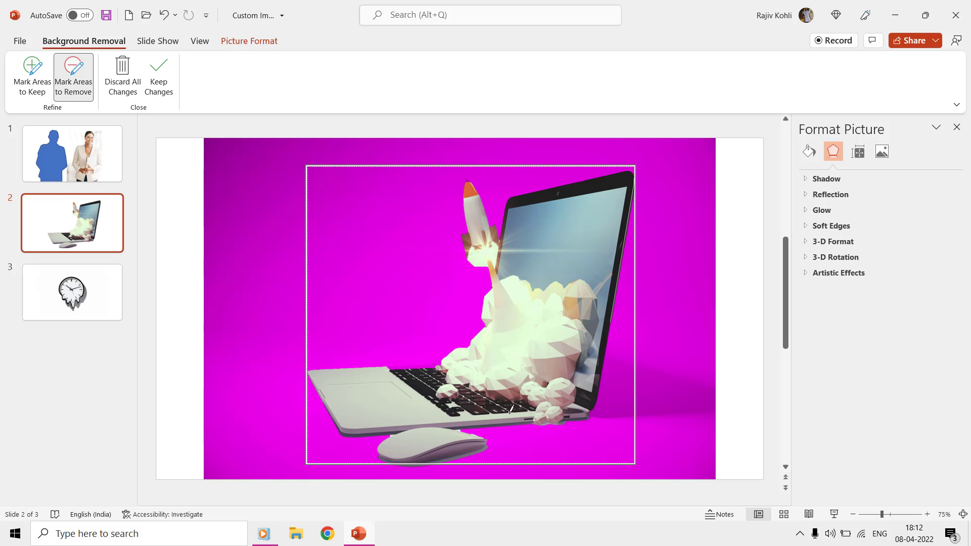